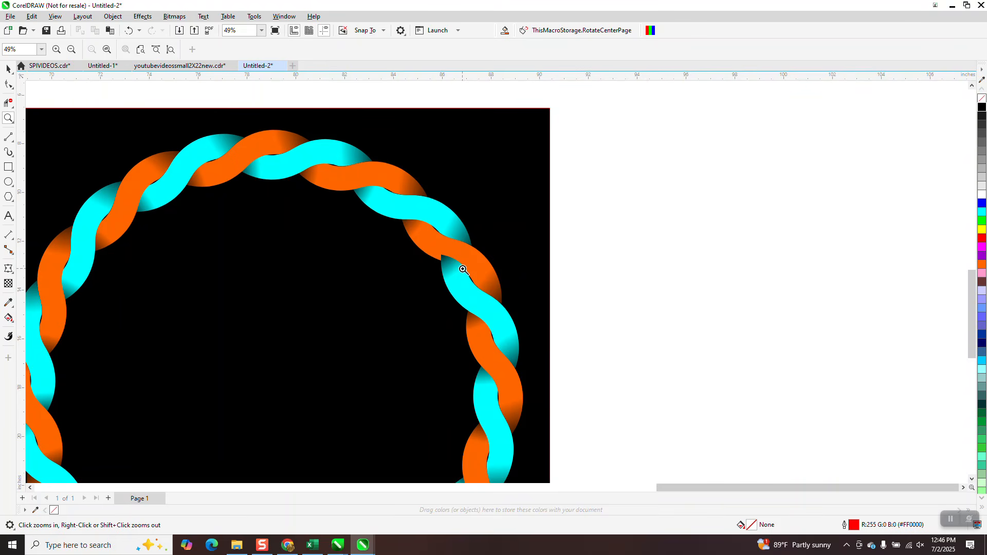
- Examine the finished orange and cyan twisted rope rings, both on black backgrounds and on the plain canvas
{"action": "scroll", "coordinate": [568, 388], "scroll_direction": "down", "scroll_amount": 1}
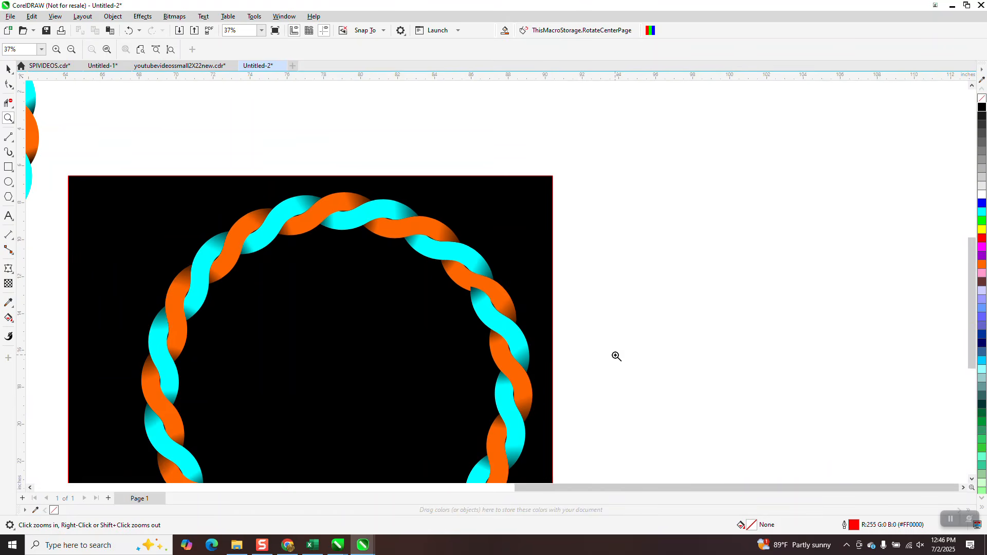
{"action": "scroll", "coordinate": [616, 356], "scroll_direction": "down", "scroll_amount": 2}
{"action": "left_click_drag", "start_coordinate": [203, 149], "coordinate": [338, 207]}
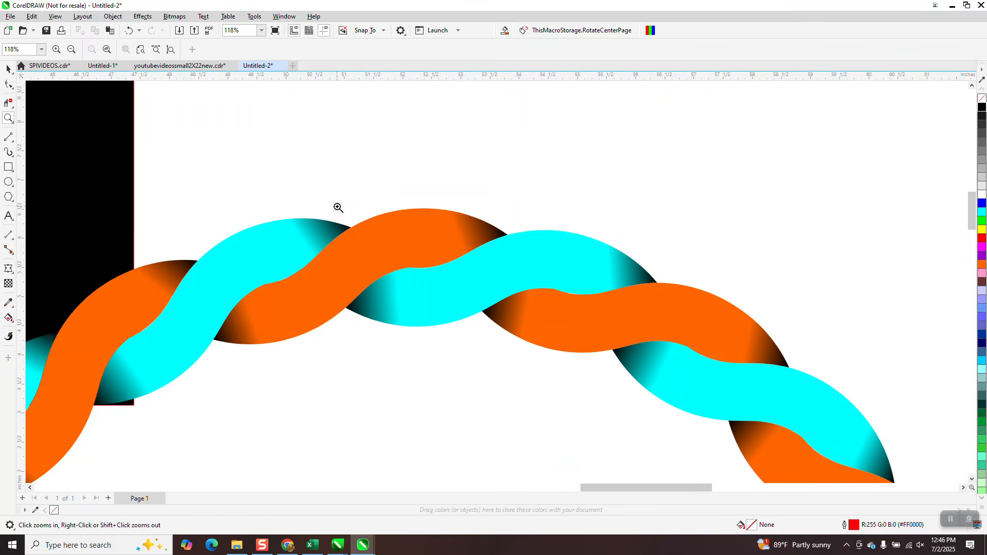
{"action": "scroll", "coordinate": [406, 220], "scroll_direction": "down", "scroll_amount": 4}
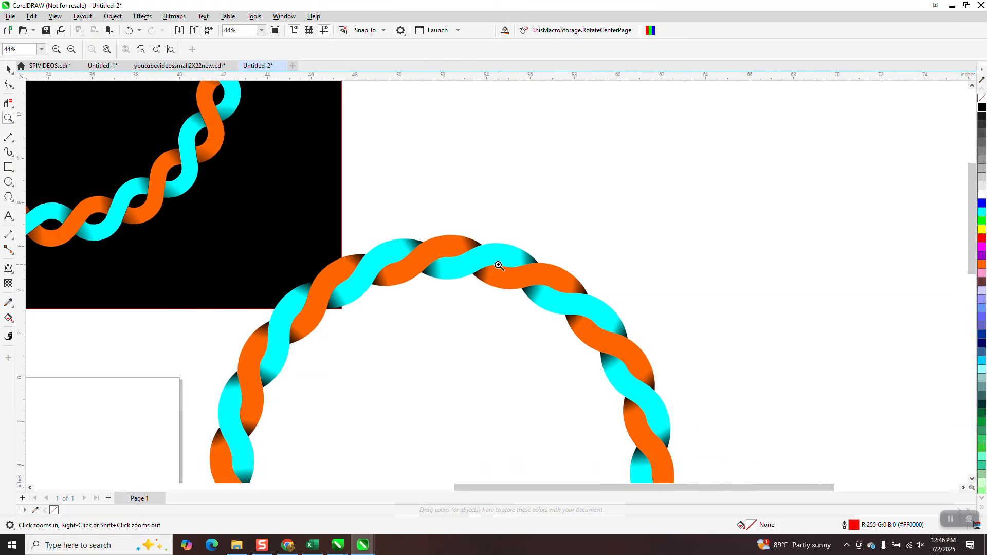
{"action": "scroll", "coordinate": [499, 265], "scroll_direction": "down", "scroll_amount": 3}
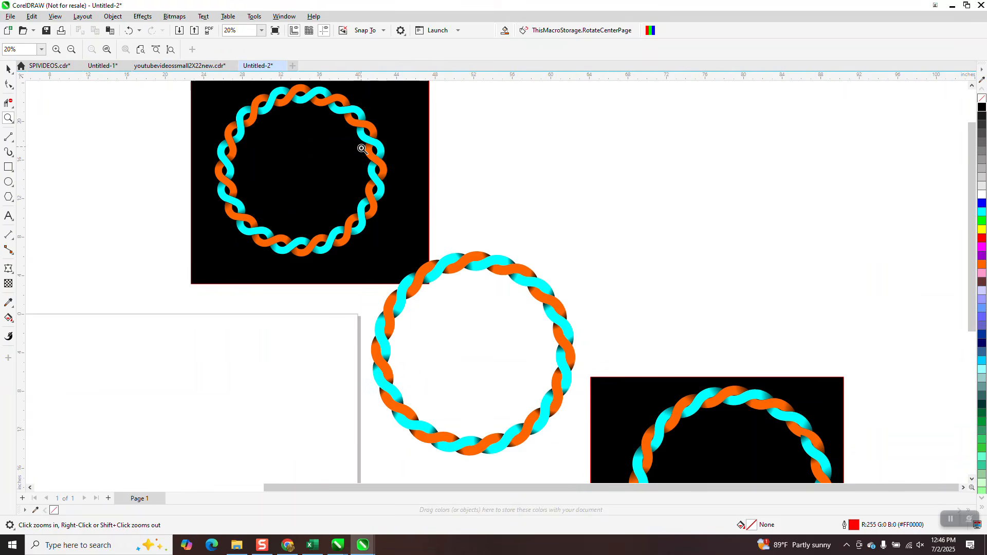
{"action": "scroll", "coordinate": [403, 172], "scroll_direction": "down", "scroll_amount": 1}
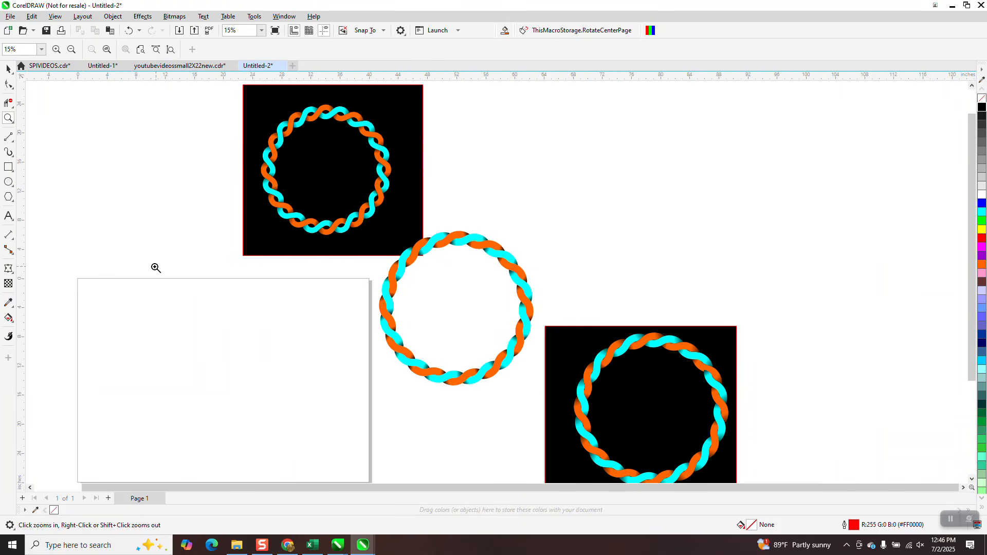
- Draw a regular 12-sided polygon about 20.8 inches across, centred on the page, and rotate it 15 degrees
{"action": "left_click", "coordinate": [14, 201]}
{"action": "left_click", "coordinate": [41, 197]}
{"action": "mouse_move", "coordinate": [307, 298]}
{"action": "left_mouse_down"}
{"action": "mouse_move", "coordinate": [235, 386]}
{"action": "mouse_move", "coordinate": [149, 456]}
{"action": "mouse_move", "coordinate": [161, 454]}
{"action": "left_mouse_up"}
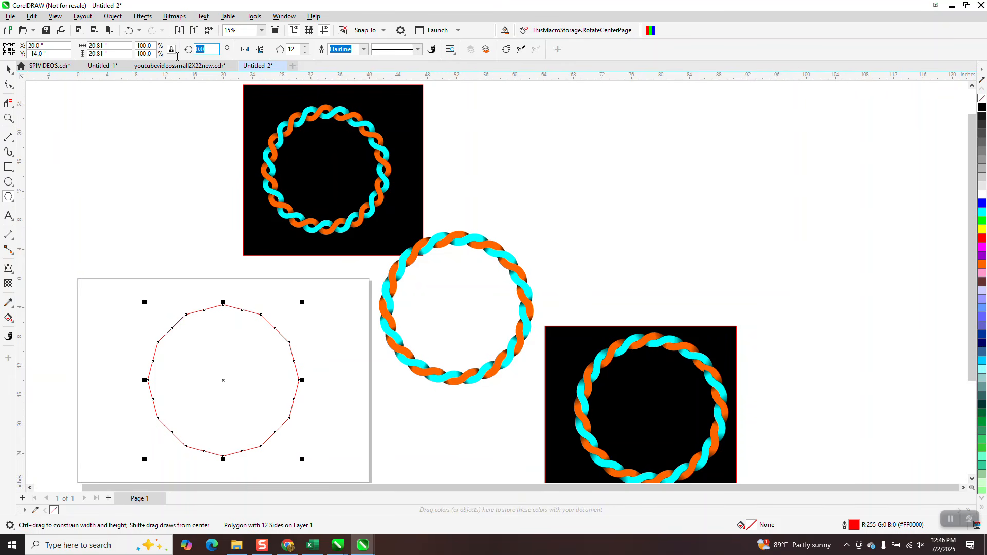
{"action": "type", "text": "15"}
{"action": "key", "text": "Return"}
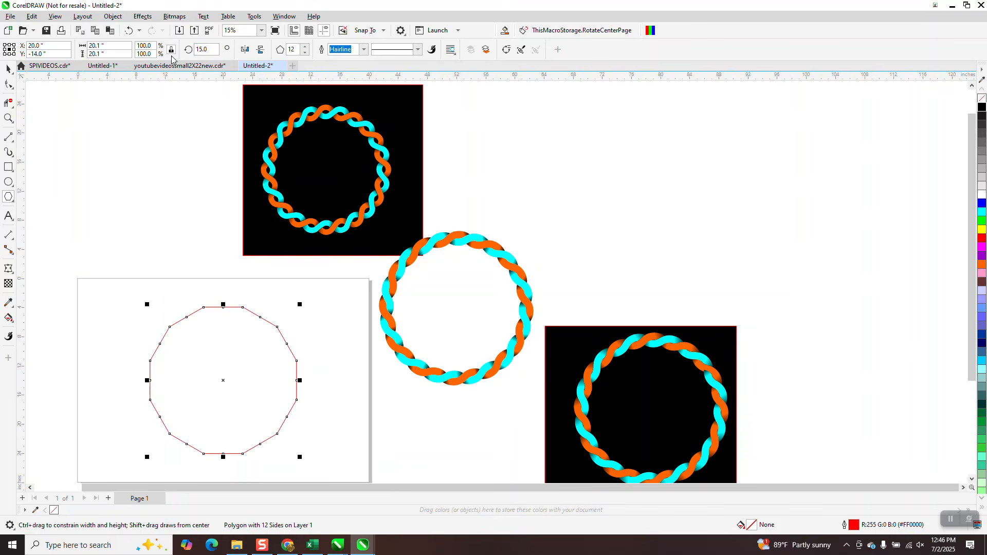
- Move the midpoint node of the polygon's top edge straight inward to form a symmetrical twelve-pointed star
{"action": "left_click", "coordinate": [8, 119]}
{"action": "left_click_drag", "start_coordinate": [178, 265], "coordinate": [323, 375]}
{"action": "left_click", "coordinate": [8, 84]}
{"action": "left_click", "coordinate": [402, 236]}
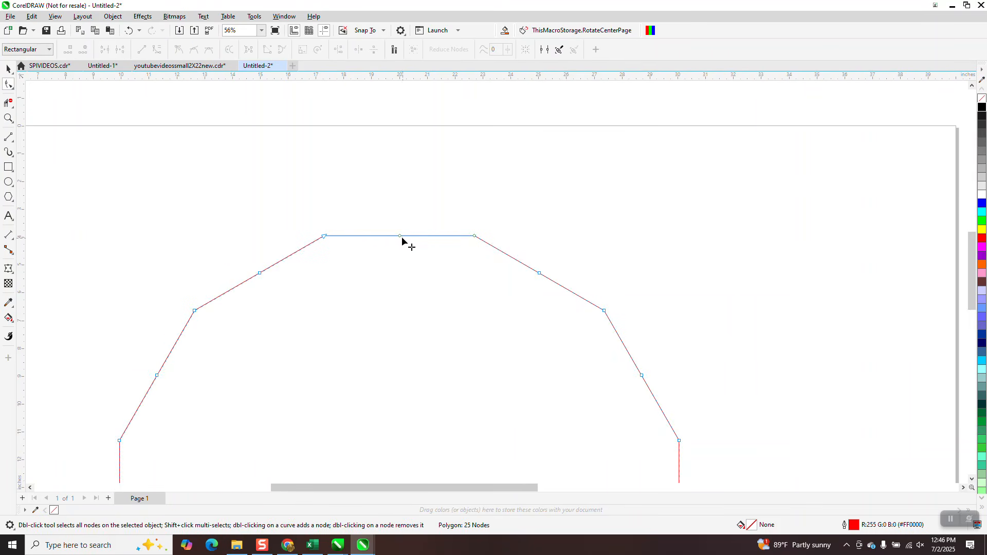
{"action": "left_click_drag", "start_coordinate": [400, 236], "coordinate": [398, 300]}
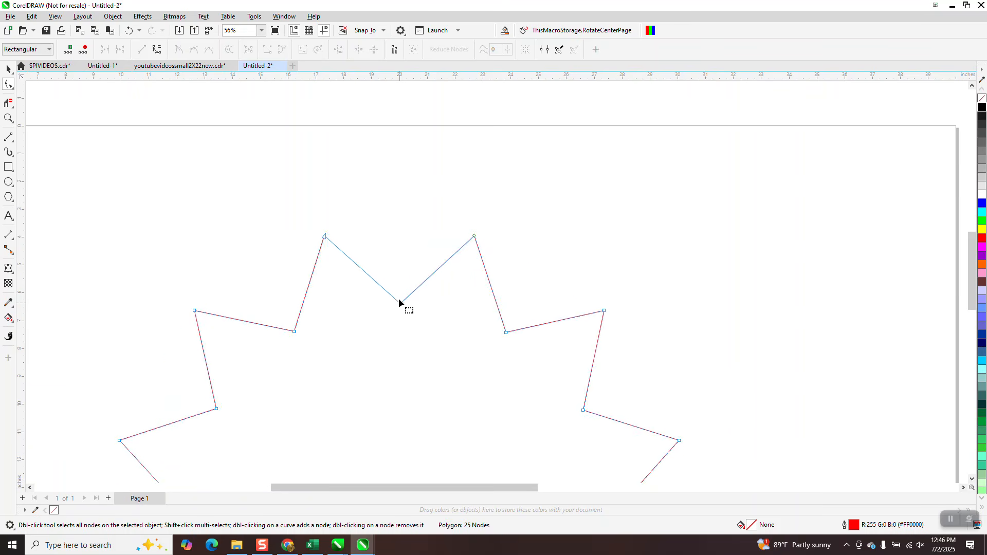
{"action": "scroll", "coordinate": [356, 211], "scroll_direction": "down", "scroll_amount": 2}
{"action": "scroll", "coordinate": [357, 211], "scroll_direction": "down", "scroll_amount": 1}
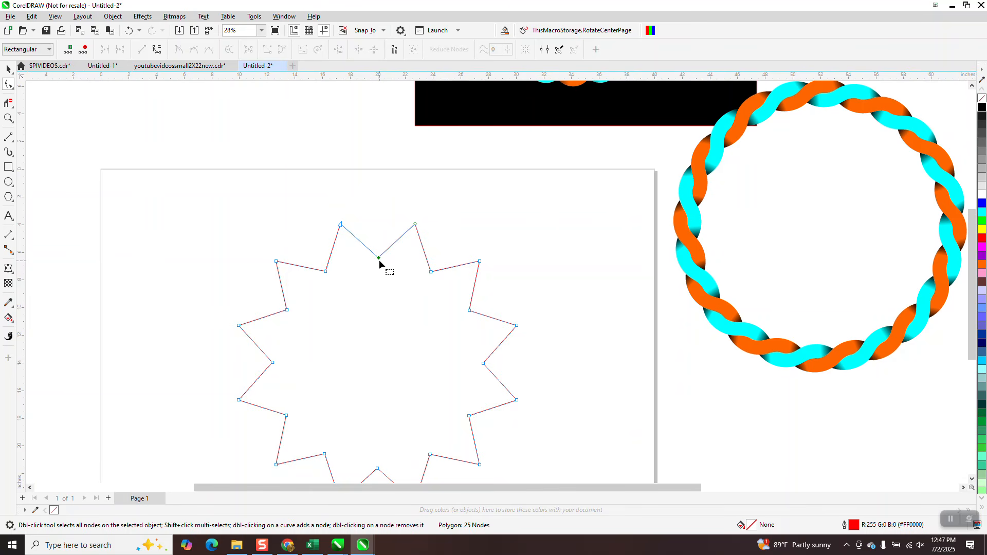
{"action": "left_click_drag", "start_coordinate": [374, 257], "coordinate": [359, 264]}
{"action": "left_click", "coordinate": [129, 30]}
- Convert the star to curves and set its outline width to 1 inch
{"action": "scroll", "coordinate": [233, 147], "scroll_direction": "down", "scroll_amount": 1}
{"action": "left_click", "coordinate": [112, 16]}
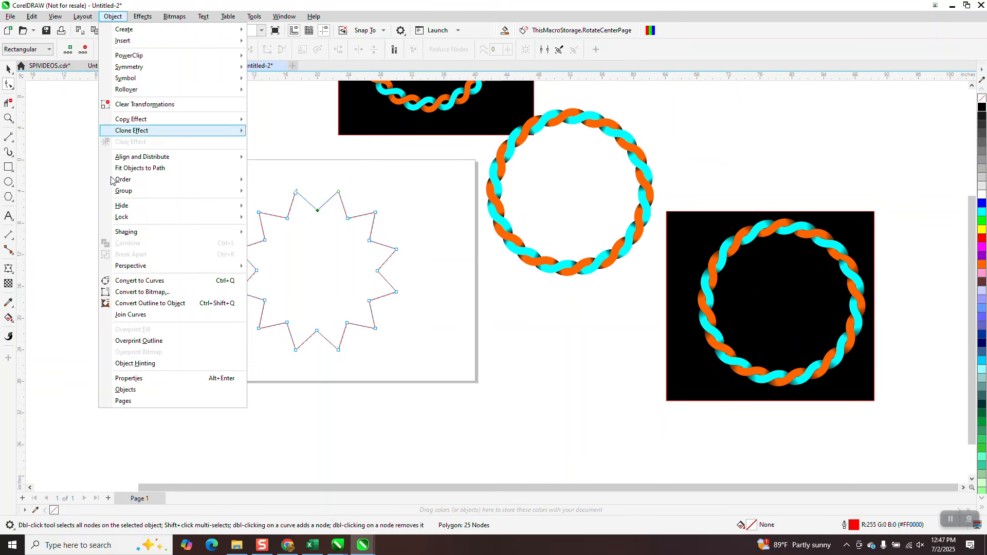
{"action": "left_click", "coordinate": [142, 280]}
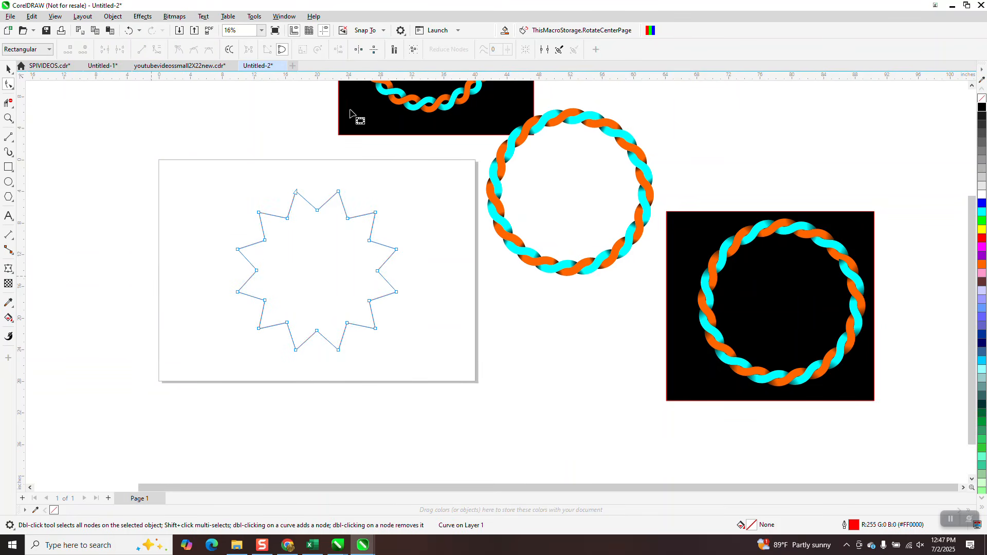
{"action": "left_click", "coordinate": [8, 68]}
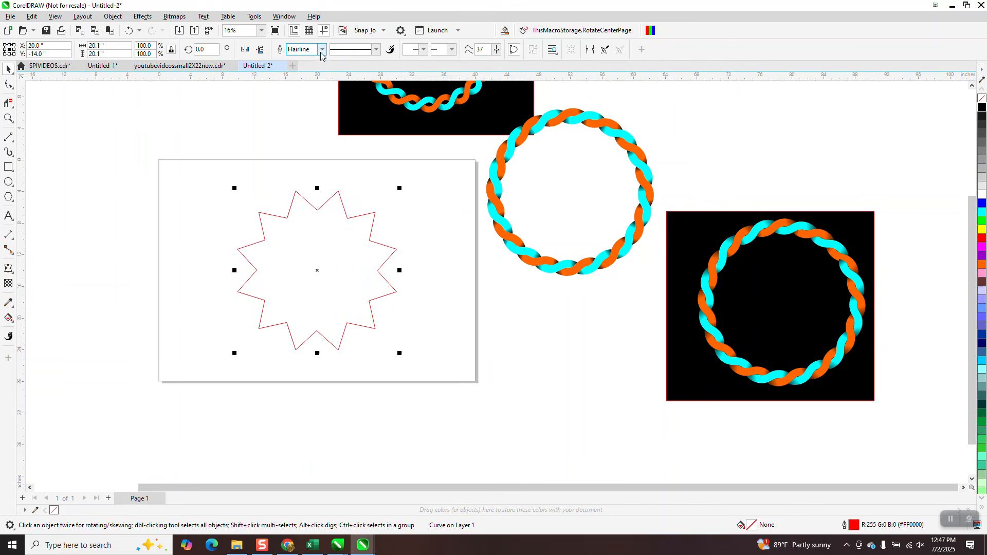
{"action": "double_click", "coordinate": [310, 49]}
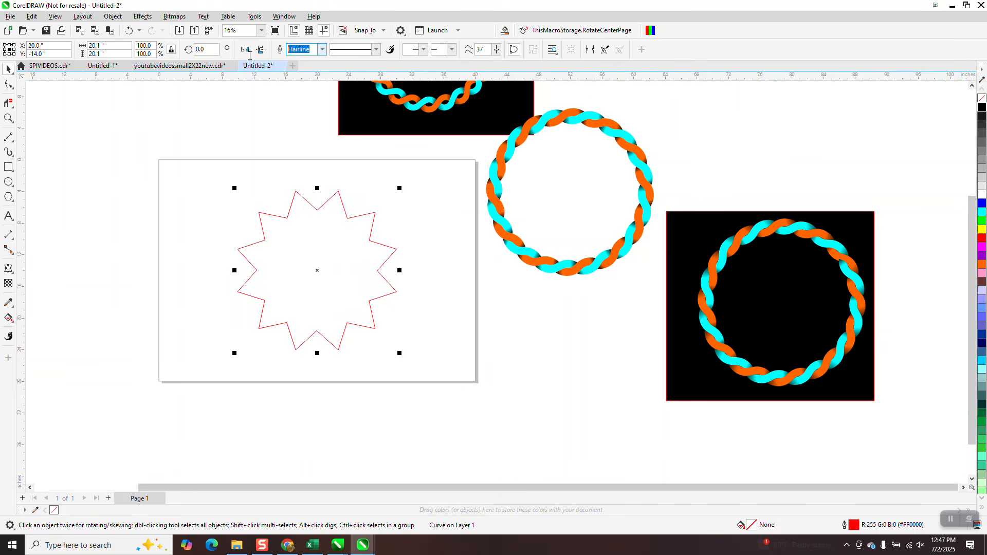
{"action": "type", "text": "1"}
{"action": "key", "text": "Return"}
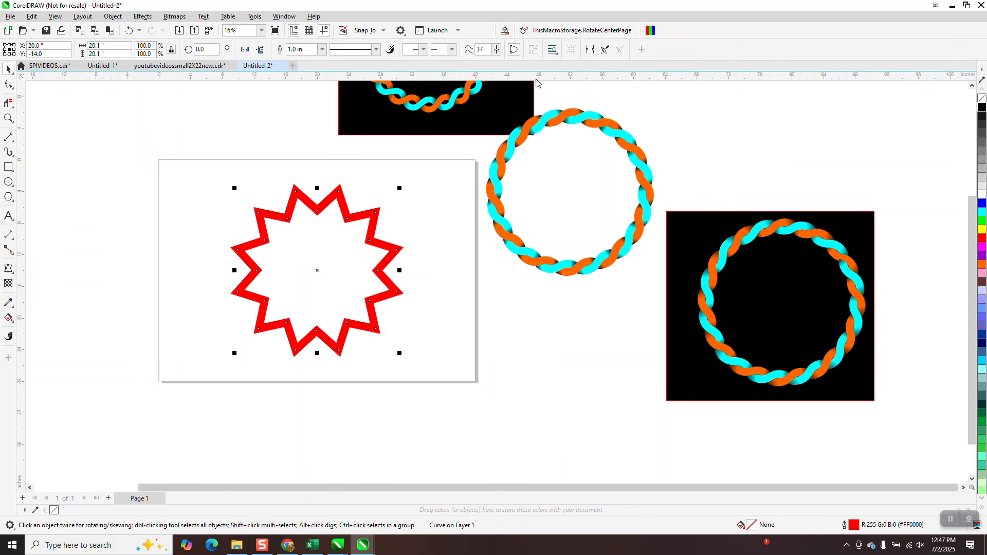
- Round all of the star's corners with a 1.0-inch radius fillet
{"action": "left_click", "coordinate": [139, 17]}
{"action": "left_click", "coordinate": [283, 17]}
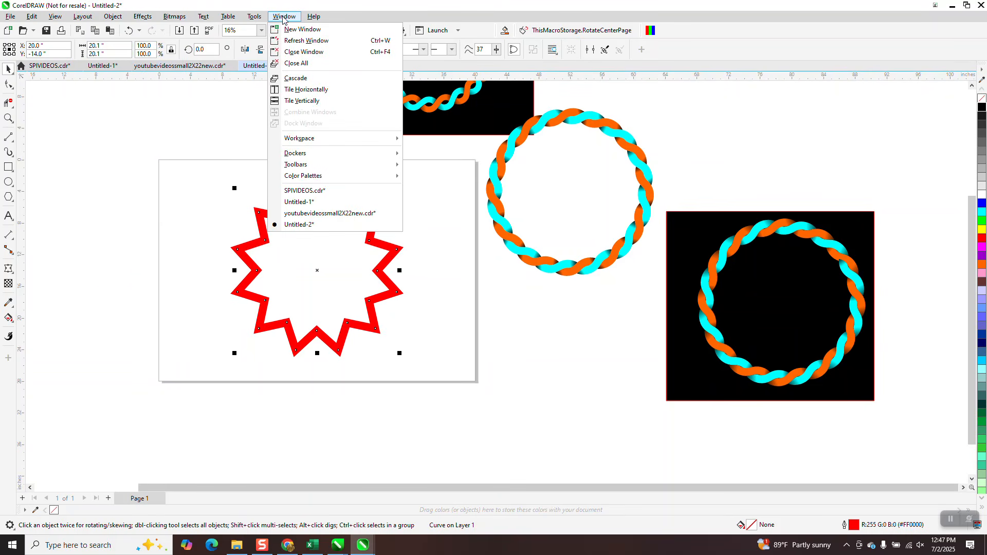
{"action": "mouse_move", "coordinate": [323, 155]}
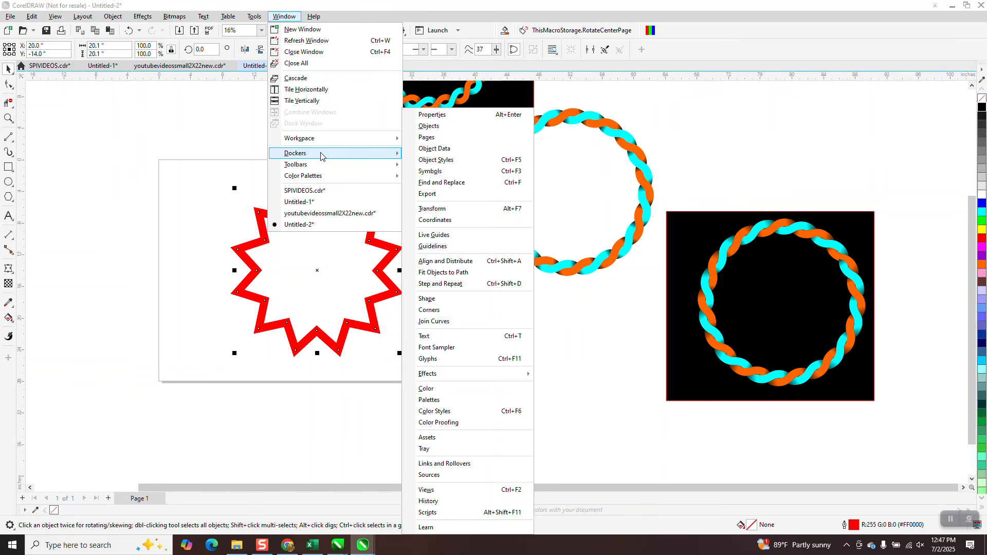
{"action": "left_click", "coordinate": [437, 311]}
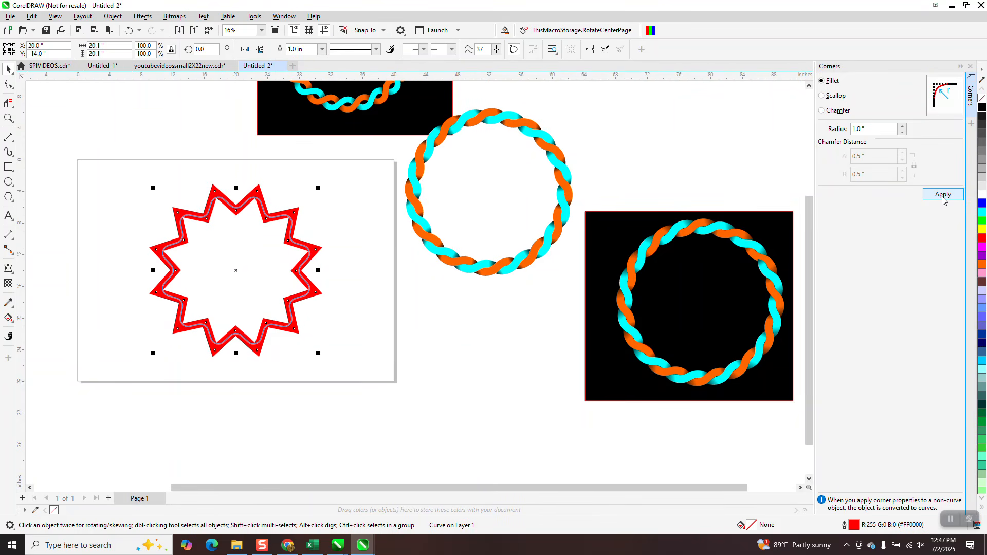
{"action": "left_click", "coordinate": [943, 196]}
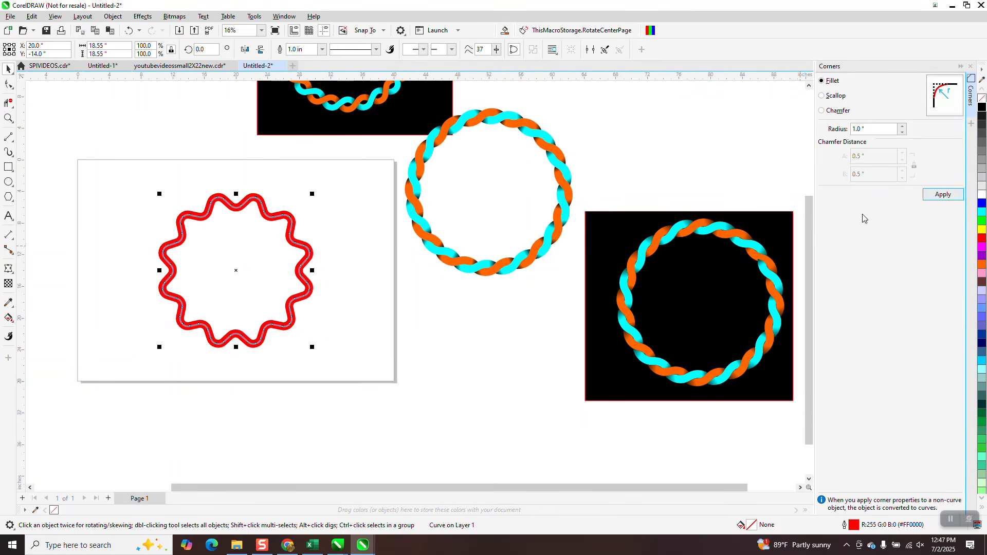
{"action": "left_click", "coordinate": [100, 126]}
{"action": "left_click_drag", "start_coordinate": [121, 171], "coordinate": [429, 377]}
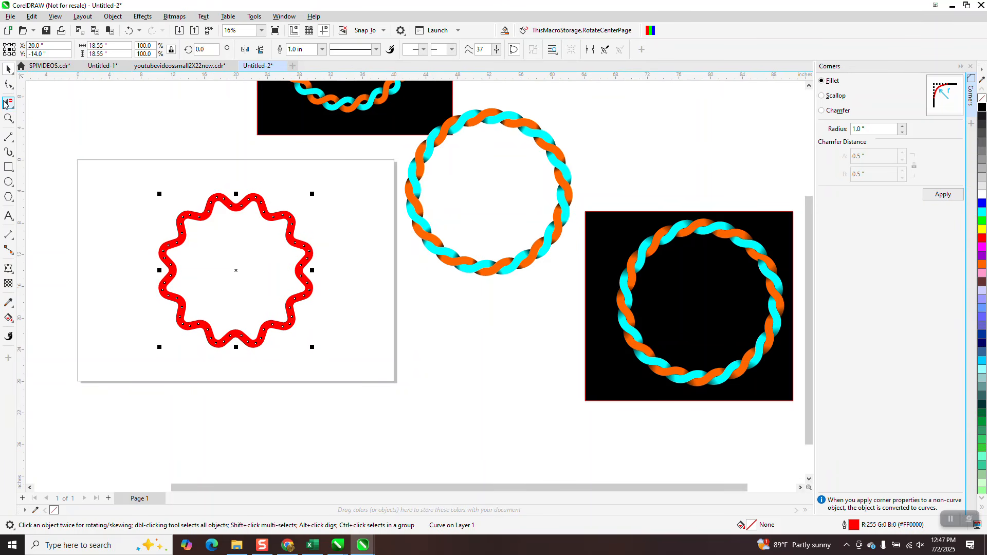
- Duplicate the wavy red ring in place, give the copy a black outline and rotate it 15 degrees
{"action": "left_click", "coordinate": [8, 118]}
{"action": "left_click_drag", "start_coordinate": [105, 194], "coordinate": [405, 357]}
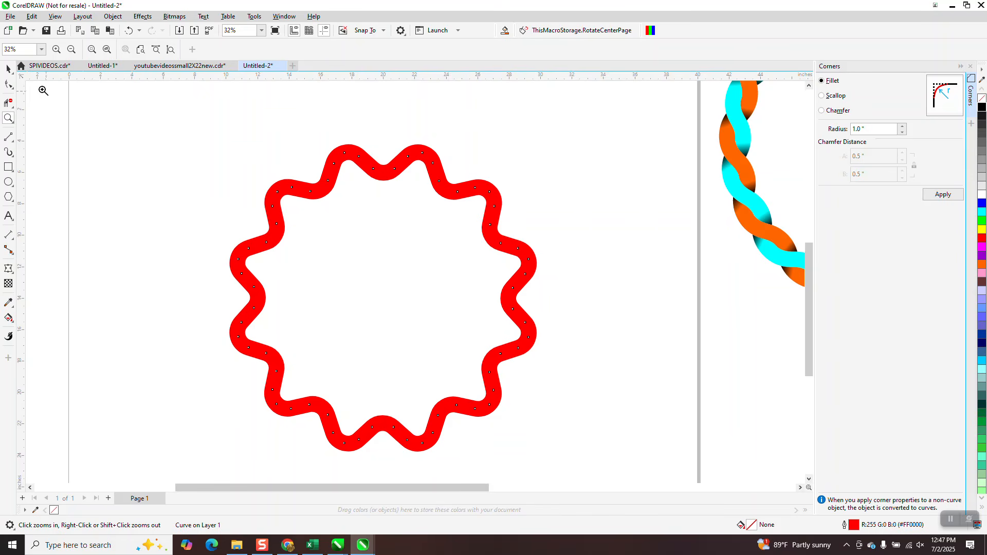
{"action": "left_click", "coordinate": [12, 71]}
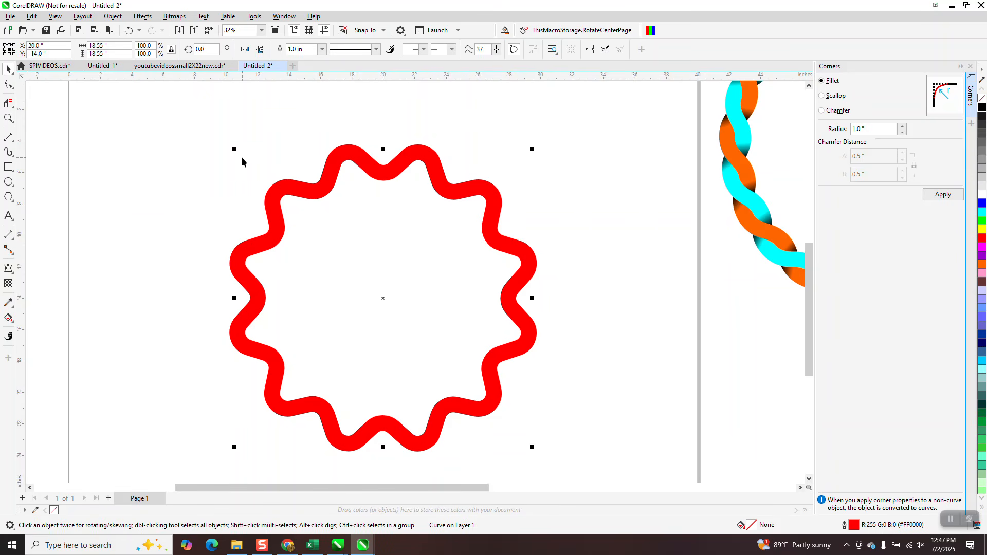
{"action": "left_click", "coordinate": [981, 107]}
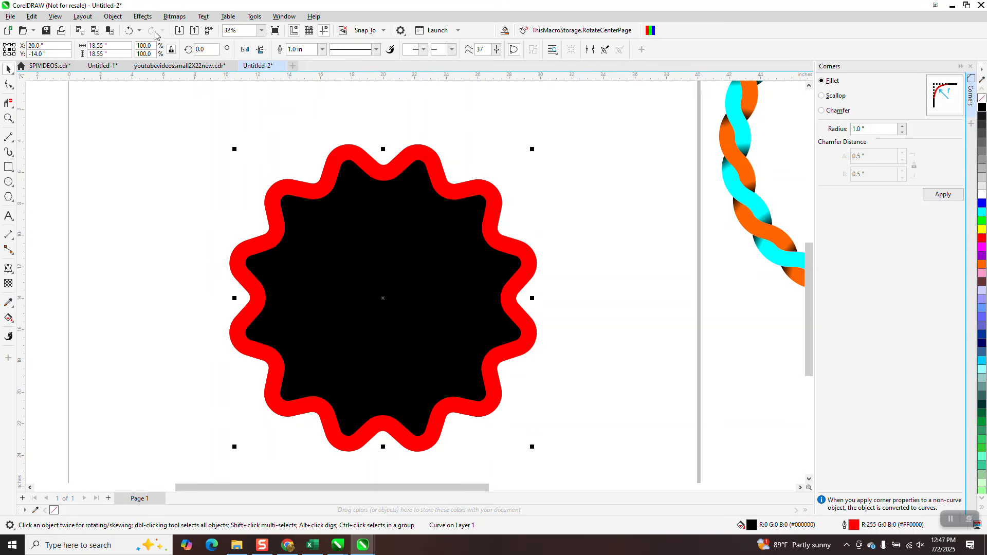
{"action": "left_click", "coordinate": [128, 30]}
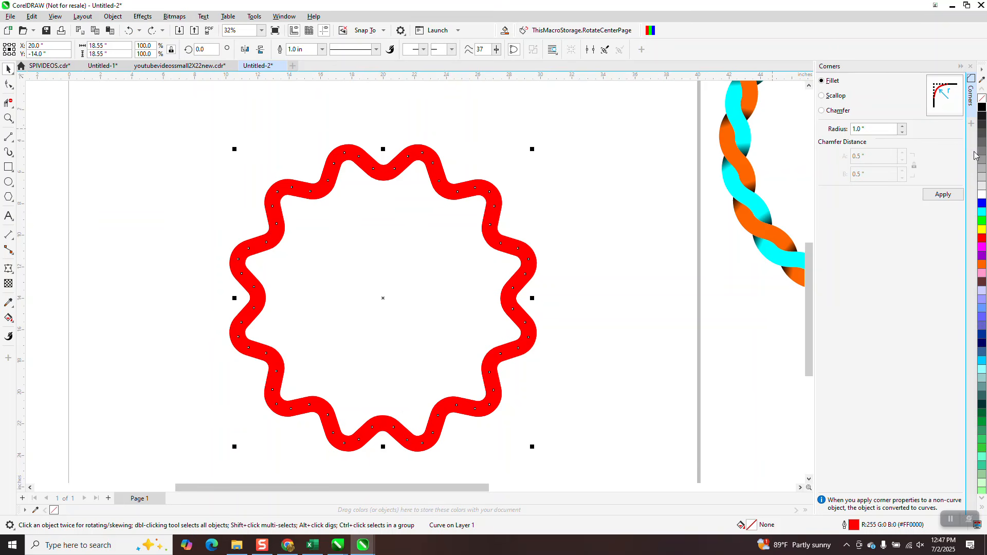
{"action": "right_click", "coordinate": [982, 107]}
{"action": "left_click", "coordinate": [199, 50]}
{"action": "type", "text": "15"}
{"action": "key", "text": "Return"}
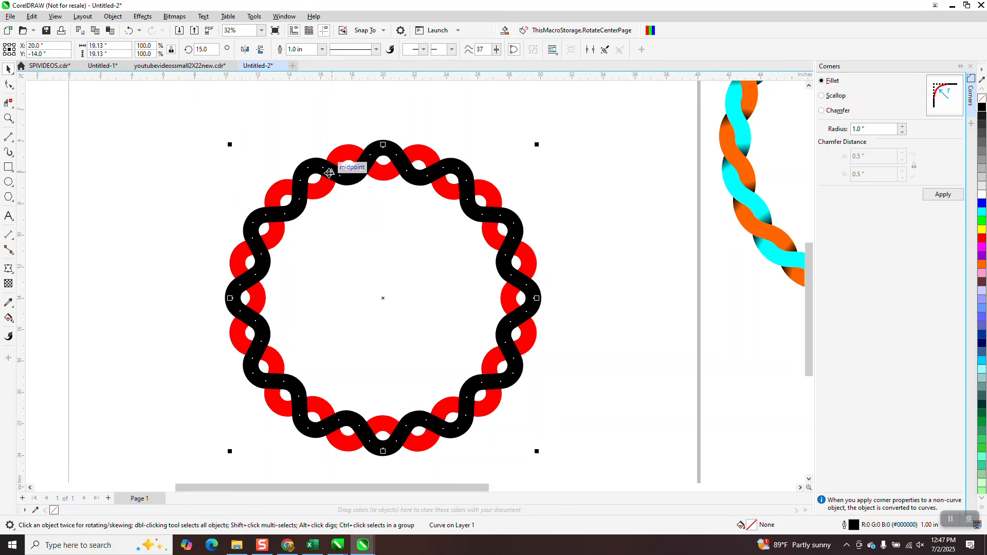
- Convert both rings' outlines to objects and give them unfilled, black hairline outlines
{"action": "scroll", "coordinate": [336, 174], "scroll_direction": "down", "scroll_amount": 1}
{"action": "left_click_drag", "start_coordinate": [198, 128], "coordinate": [642, 462]}
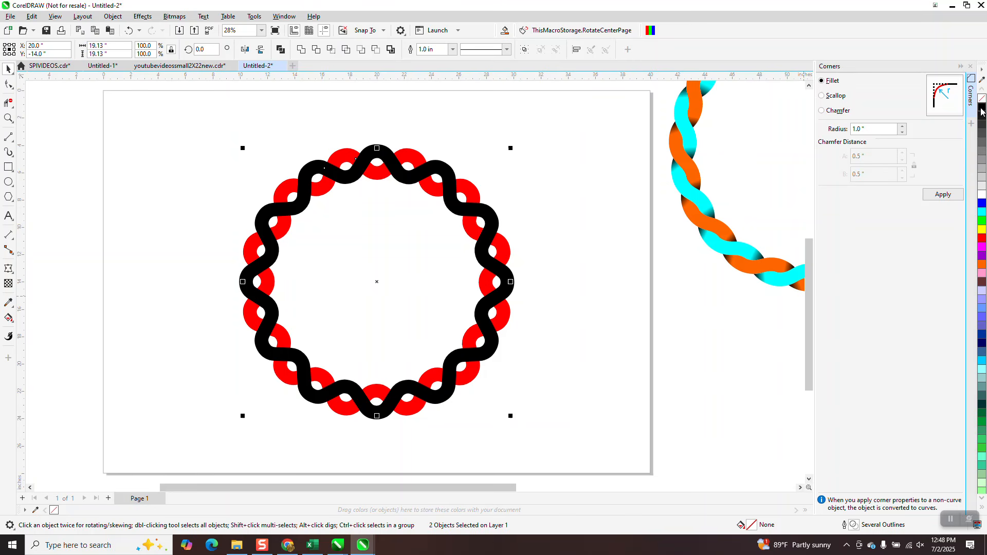
{"action": "left_click", "coordinate": [112, 16]}
{"action": "left_click", "coordinate": [187, 303]}
{"action": "right_click", "coordinate": [982, 98]}
{"action": "right_click", "coordinate": [981, 108]}
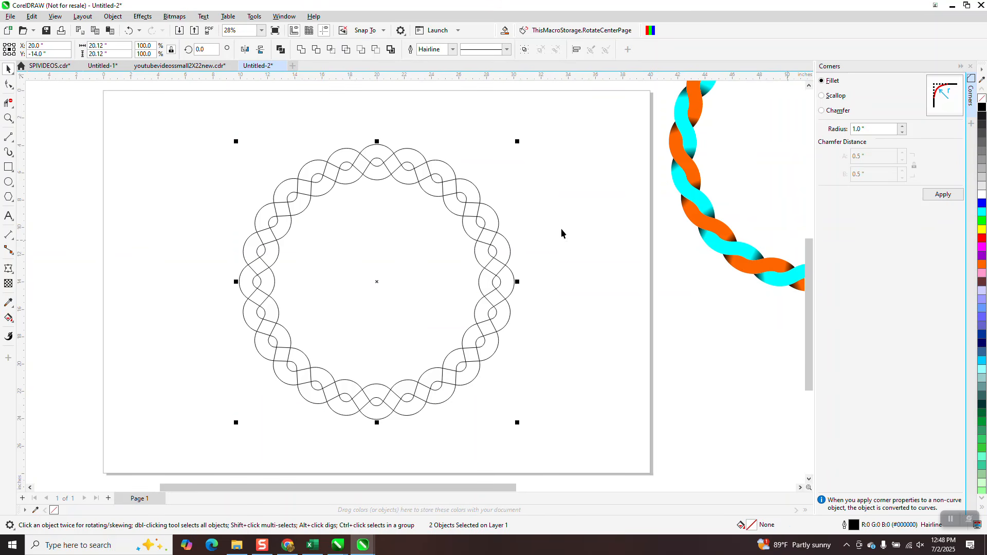
- Delete the virtual segments crossing through the top wave so that strand passes over the other on both sides
{"action": "left_click", "coordinate": [9, 118]}
{"action": "left_click_drag", "start_coordinate": [312, 135], "coordinate": [499, 239]}
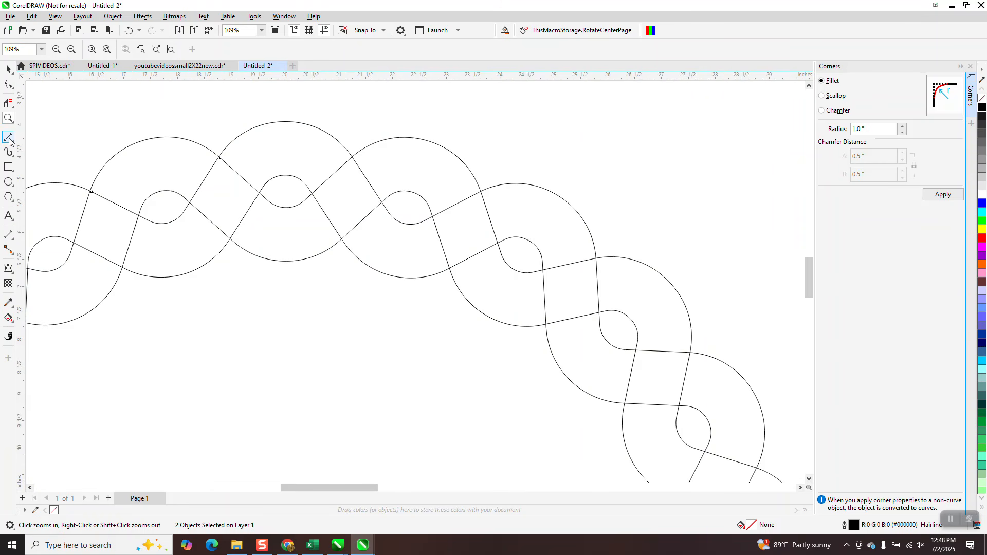
{"action": "left_click", "coordinate": [8, 103]}
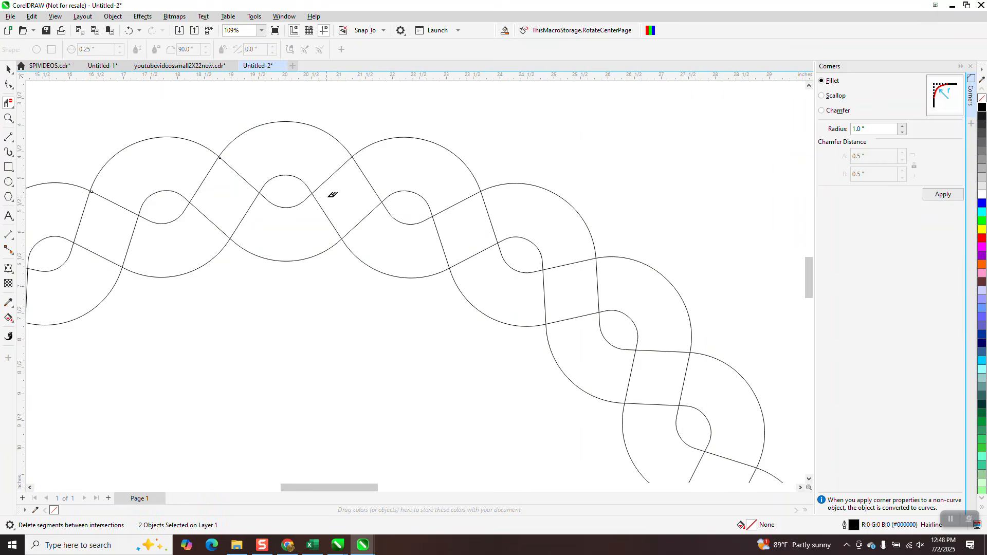
{"action": "left_click_drag", "start_coordinate": [347, 198], "coordinate": [338, 177]}
{"action": "left_click", "coordinate": [338, 166]}
{"action": "left_click_drag", "start_coordinate": [236, 159], "coordinate": [212, 224]}
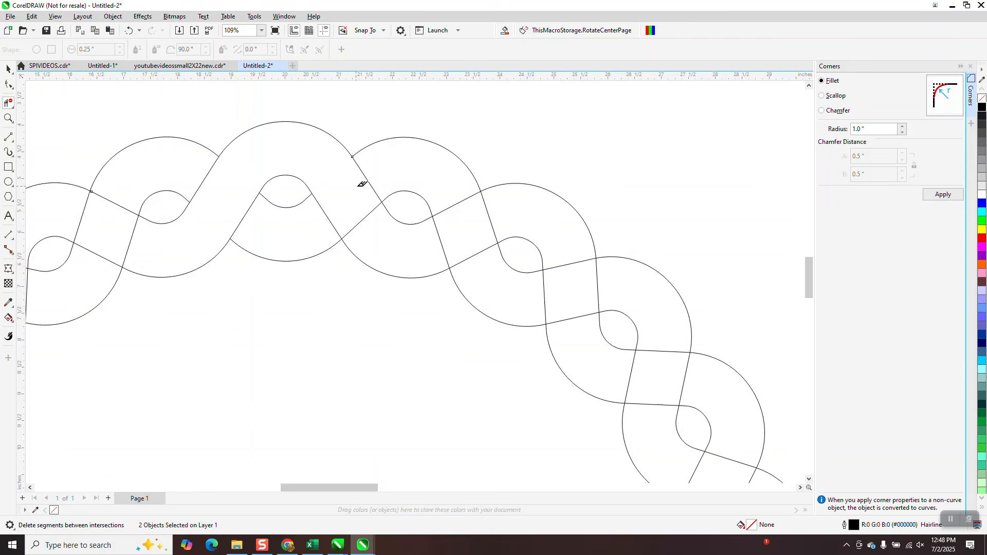
{"action": "scroll", "coordinate": [362, 184], "scroll_direction": "down", "scroll_amount": 2}
{"action": "scroll", "coordinate": [362, 186], "scroll_direction": "down", "scroll_amount": 3}
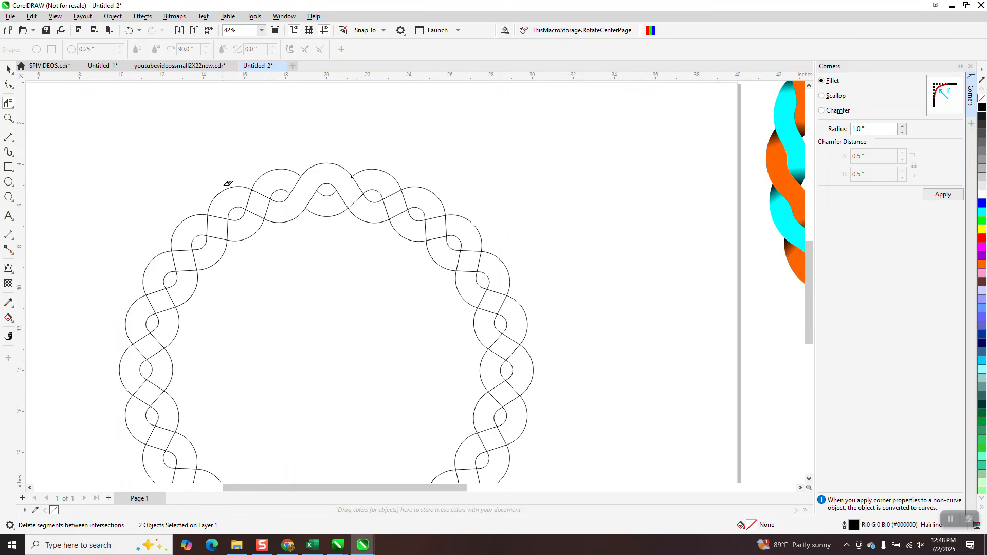
- Smart Fill the opened strand region at the ring's top with orange and no outline
{"action": "left_click", "coordinate": [11, 69]}
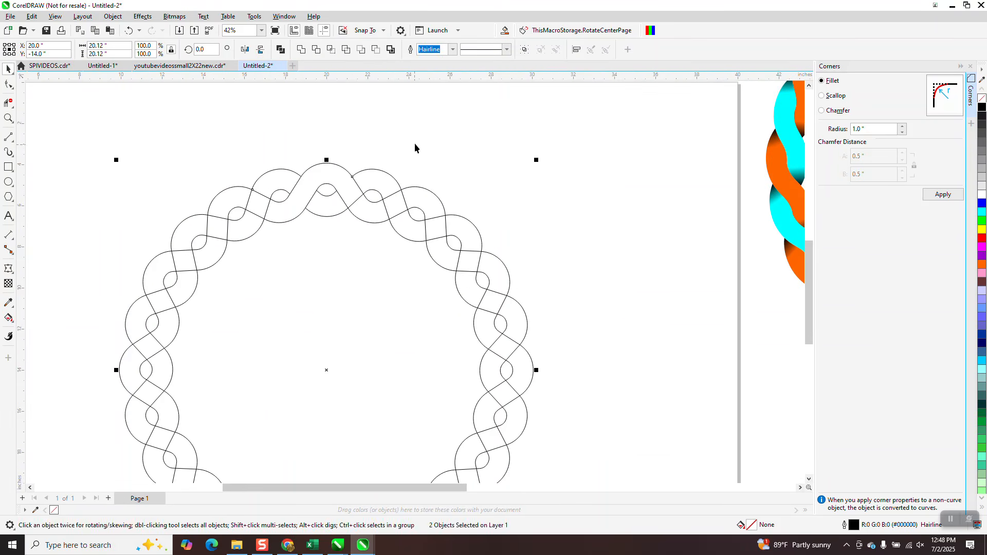
{"action": "left_click", "coordinate": [388, 97]}
{"action": "type", "text": "4"}
{"action": "left_click", "coordinate": [8, 317]}
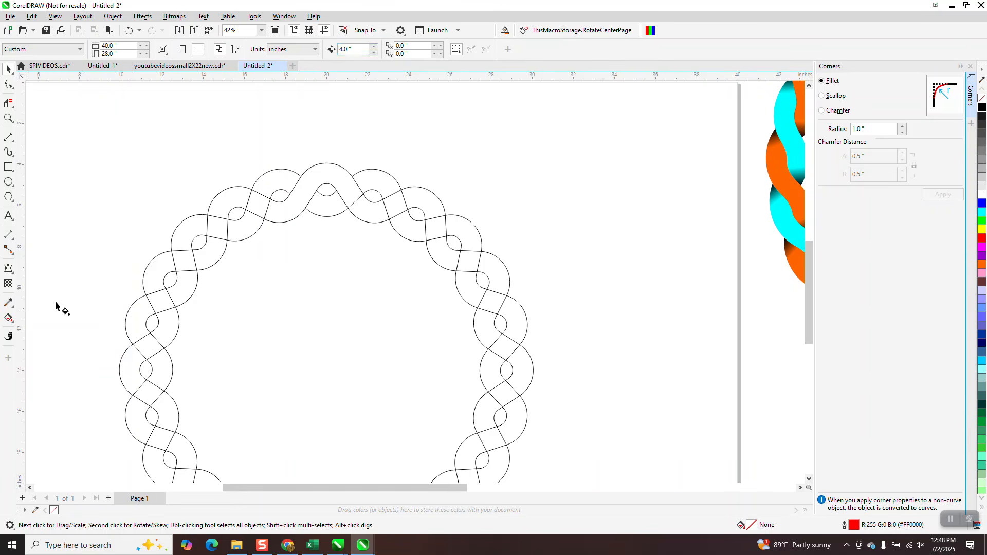
{"action": "left_click", "coordinate": [14, 324]}
{"action": "left_click", "coordinate": [37, 329]}
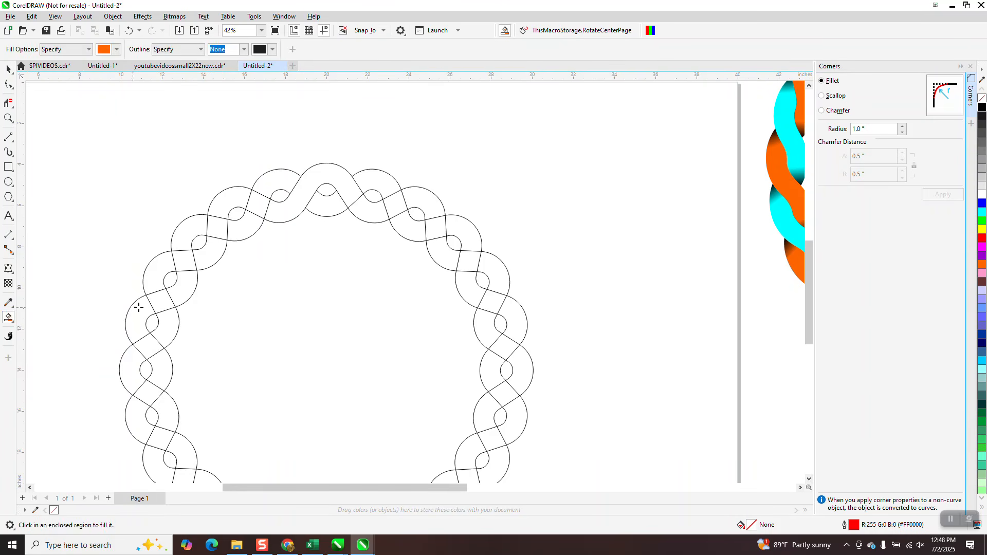
{"action": "left_click", "coordinate": [299, 206]}
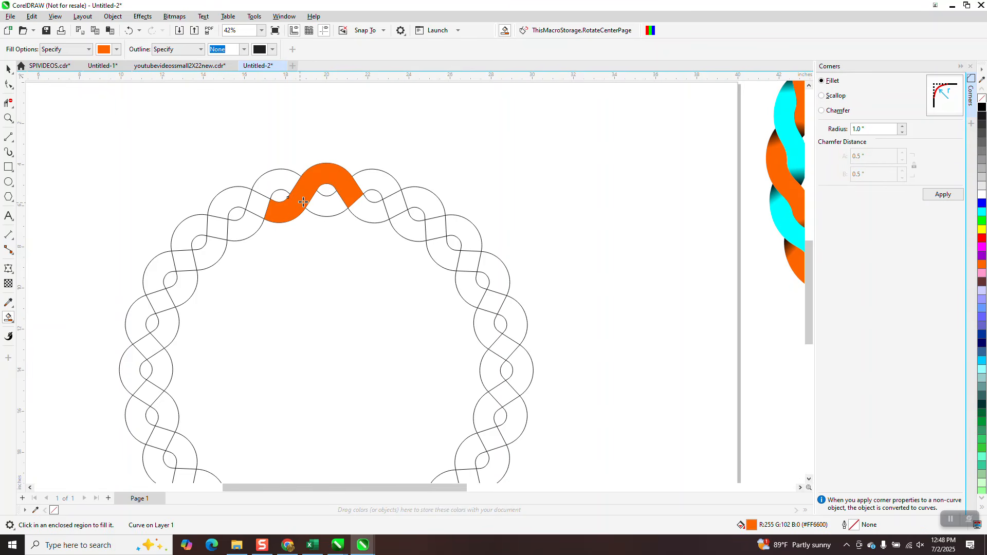
- Move the orange strand segment up, clear of the two wavy ring outlines
{"action": "left_click_drag", "start_coordinate": [302, 202], "coordinate": [303, 119]}
{"action": "scroll", "coordinate": [553, 282], "scroll_direction": "down", "scroll_amount": 1}
{"action": "left_click", "coordinate": [8, 69]}
{"action": "scroll", "coordinate": [222, 193], "scroll_direction": "down", "scroll_amount": 1}
{"action": "left_click_drag", "start_coordinate": [225, 194], "coordinate": [550, 416]}
{"action": "key", "text": "ctrl+z"}
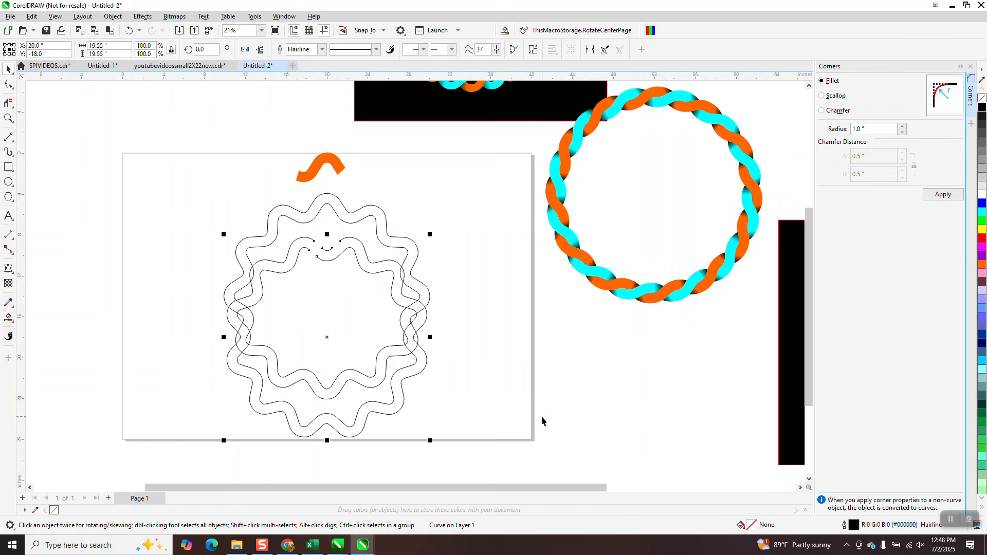
{"action": "key", "text": "ctrl+shift+z"}
- Move both ring outlines left off the page and shift the orange segment down 4 inches onto the page
{"action": "left_click_drag", "start_coordinate": [199, 182], "coordinate": [551, 419]}
{"action": "key", "text": "Left"}
{"action": "key", "text": "Left"}
{"action": "key", "text": "Left"}
{"action": "key", "text": "Left"}
{"action": "key", "text": "Left"}
{"action": "left_click", "coordinate": [341, 168]}
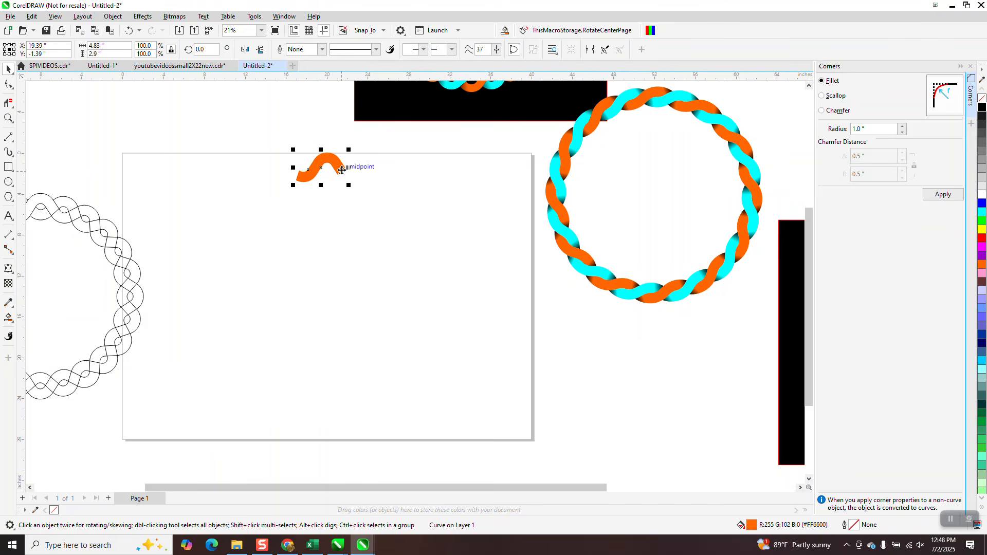
{"action": "key", "text": "Down"}
- Apply a linear fountain fill to the segment, running from orange at its lower-left end to black at its right end
{"action": "left_click", "coordinate": [9, 119]}
{"action": "left_click_drag", "start_coordinate": [242, 187], "coordinate": [406, 270]}
{"action": "left_click", "coordinate": [12, 322]}
{"action": "left_click", "coordinate": [30, 317]}
{"action": "left_click_drag", "start_coordinate": [313, 247], "coordinate": [511, 214]}
{"action": "left_click_drag", "start_coordinate": [981, 106], "coordinate": [511, 214]}
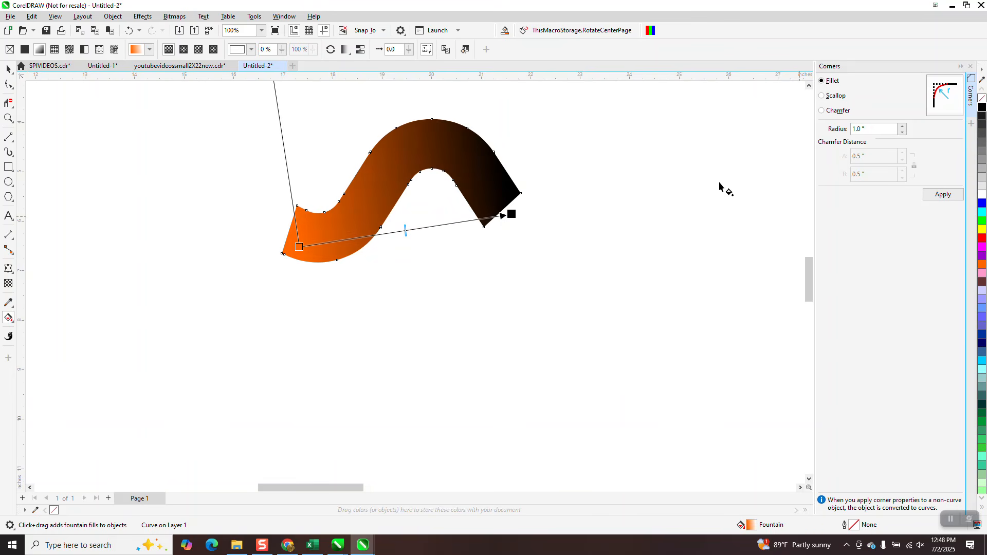
- Make both ends of the gradient black, extend them past the segment's ends, and add an orange stop just inside each end
{"action": "left_click_drag", "start_coordinate": [981, 111], "coordinate": [270, 255]}
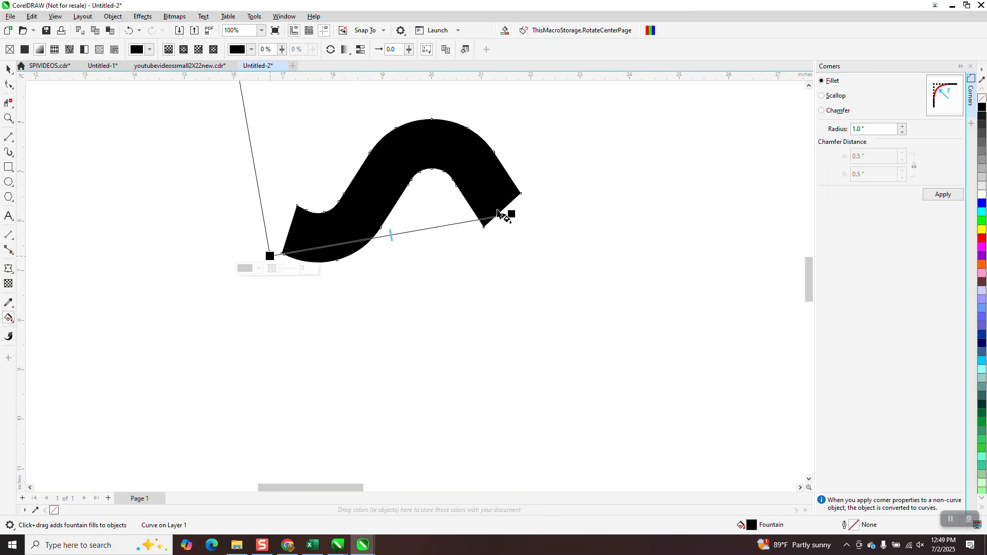
{"action": "left_click_drag", "start_coordinate": [510, 214], "coordinate": [545, 197]}
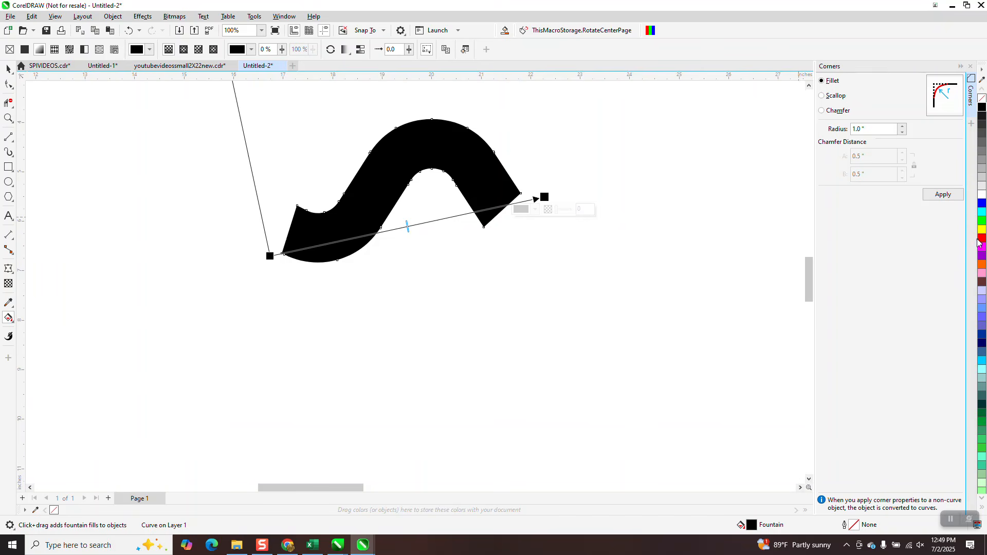
{"action": "left_click_drag", "start_coordinate": [758, 247], "coordinate": [509, 204]}
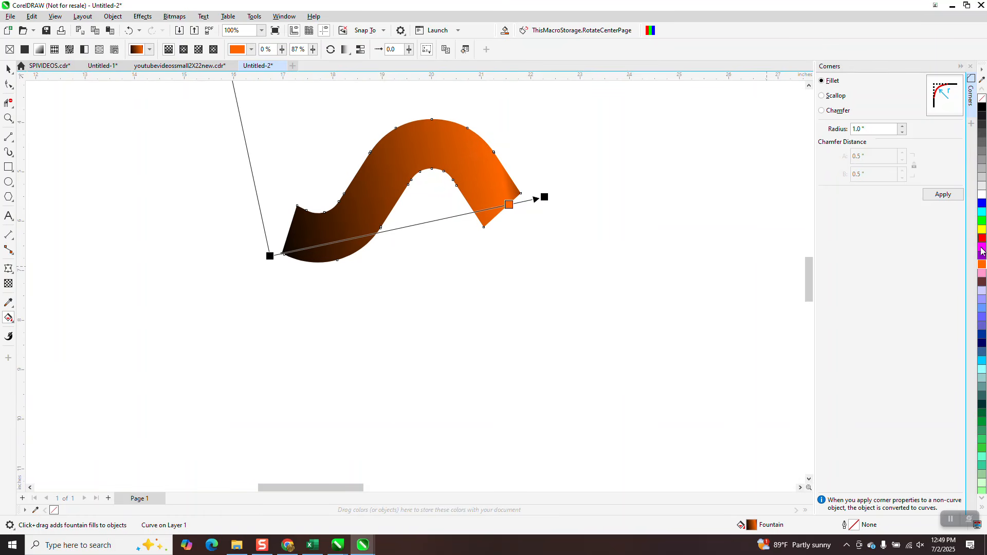
{"action": "left_click_drag", "start_coordinate": [979, 265], "coordinate": [309, 249]}
{"action": "scroll", "coordinate": [326, 315], "scroll_direction": "down", "scroll_amount": 1}
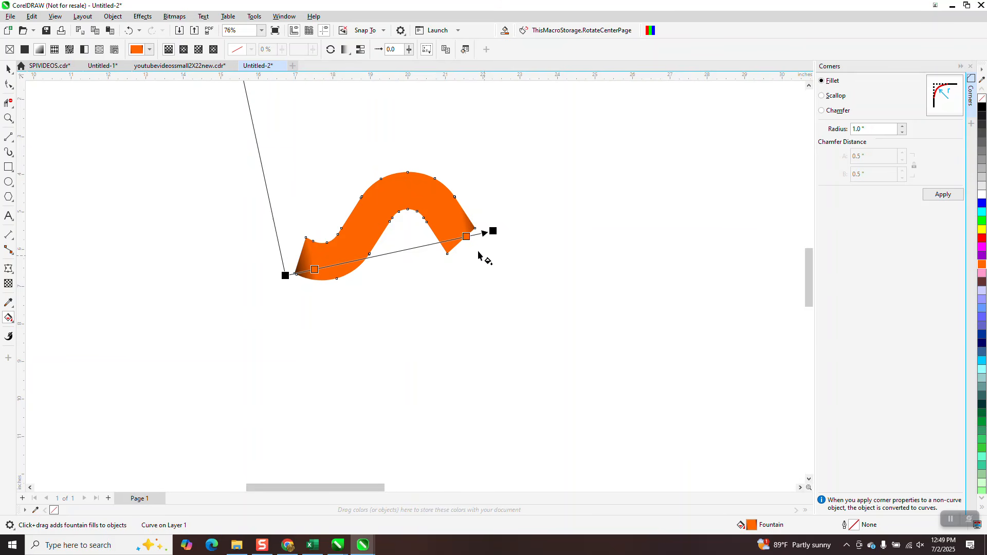
{"action": "double_click", "coordinate": [459, 238]}
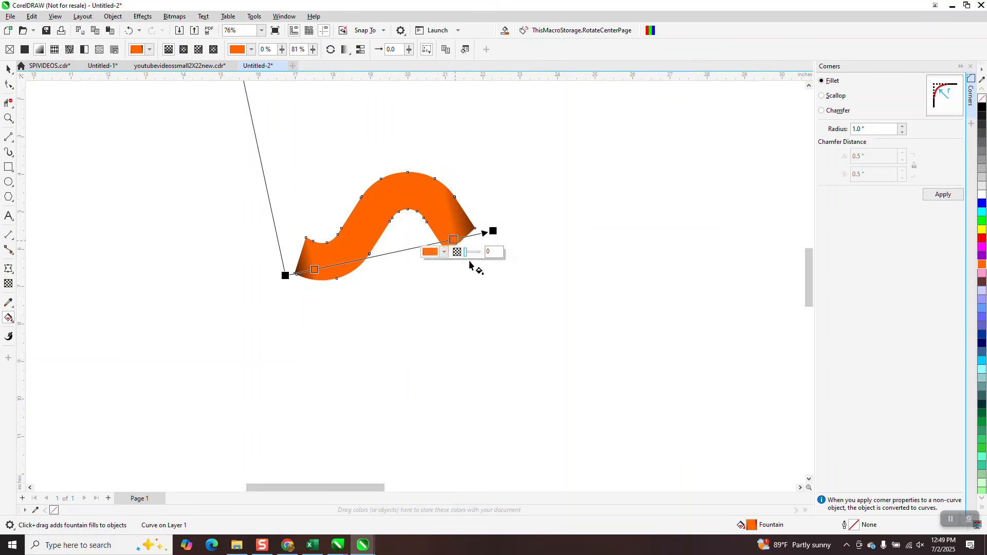
{"action": "scroll", "coordinate": [459, 238], "scroll_direction": "down", "scroll_amount": 1}
{"action": "left_click_drag", "start_coordinate": [300, 128], "coordinate": [310, 126]}
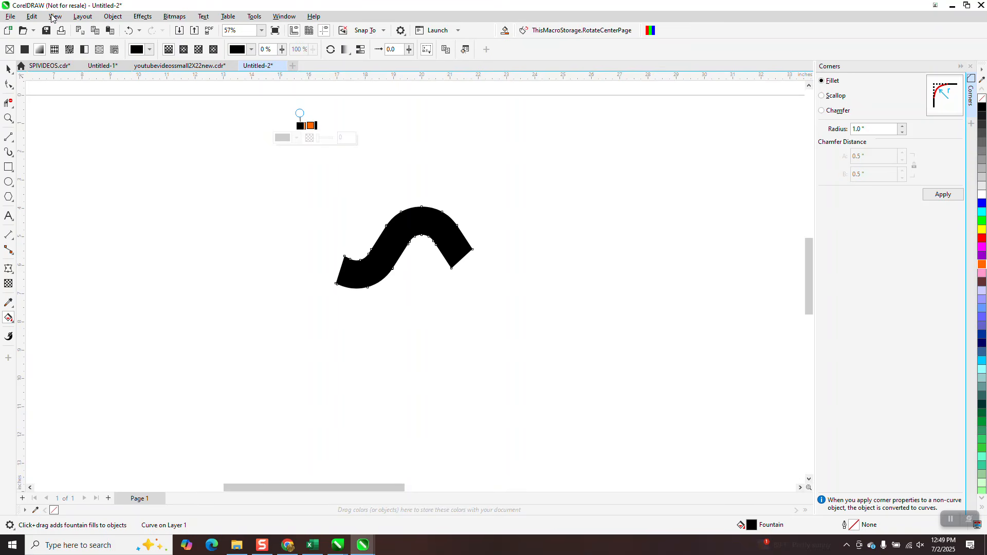
{"action": "left_click", "coordinate": [128, 30]}
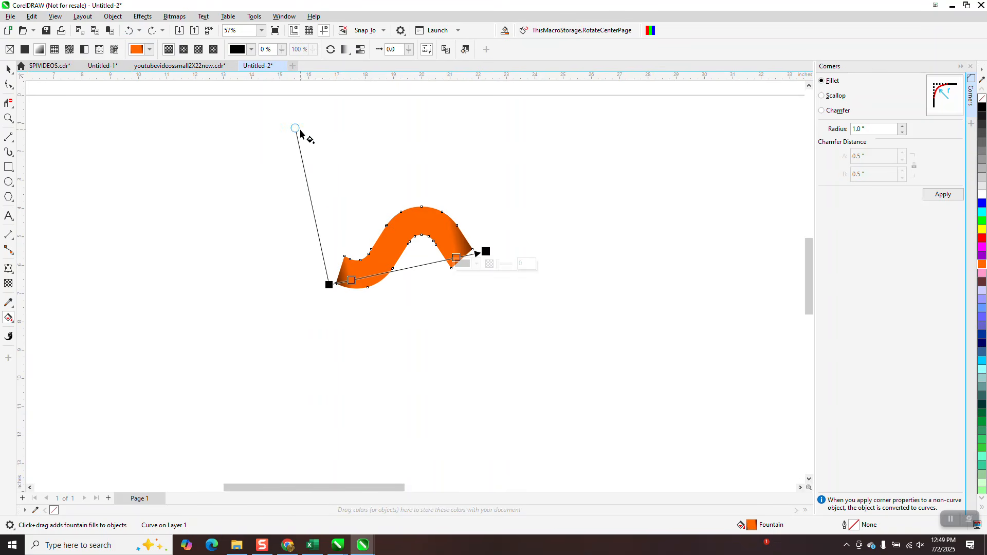
- Skew the gradient to follow the segment's cut ends and move both orange stops inward, the lower-left one to 21%
{"action": "mouse_move", "coordinate": [295, 128]}
{"action": "left_mouse_down"}
{"action": "mouse_move", "coordinate": [319, 130]}
{"action": "mouse_move", "coordinate": [230, 154]}
{"action": "mouse_move", "coordinate": [362, 125]}
{"action": "left_mouse_up"}
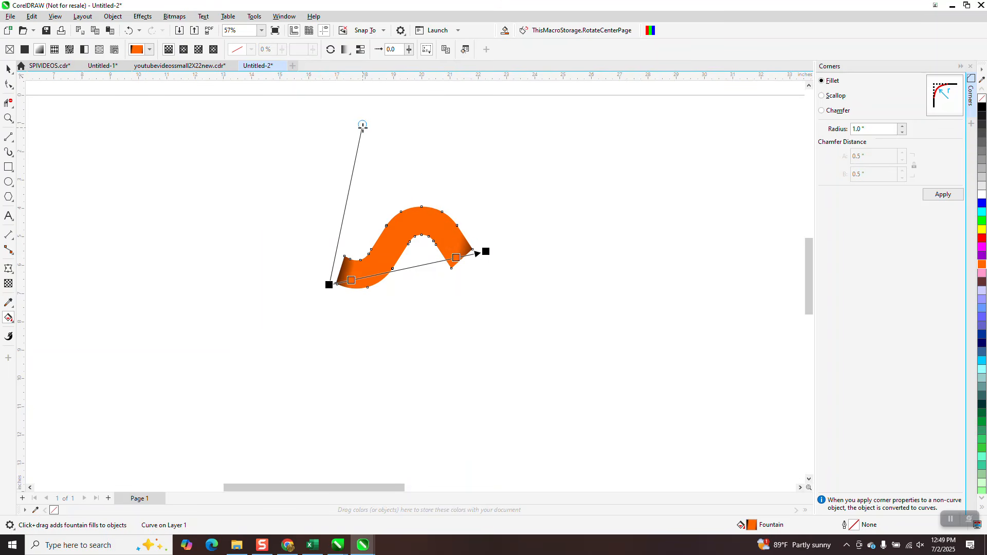
{"action": "double_click", "coordinate": [456, 258]}
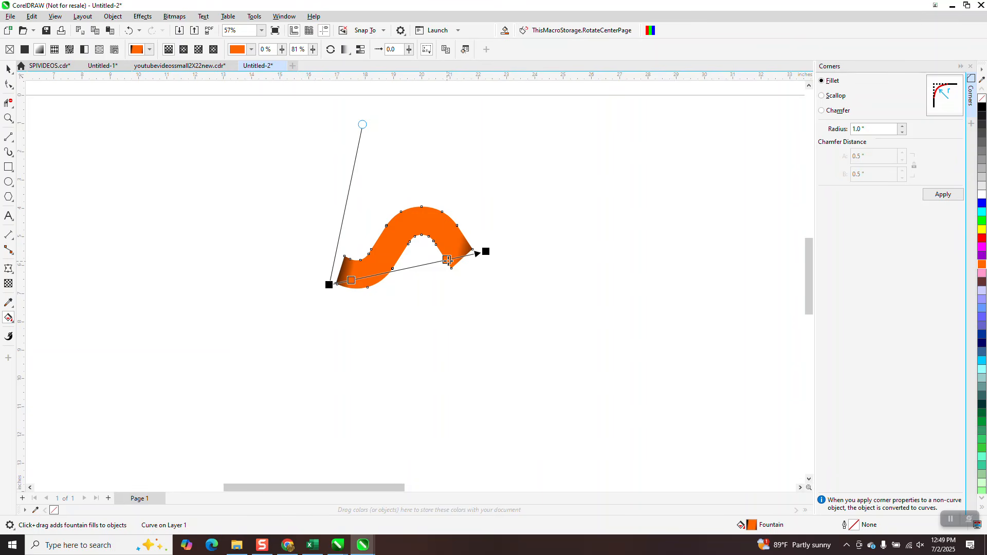
{"action": "double_click", "coordinate": [355, 282]}
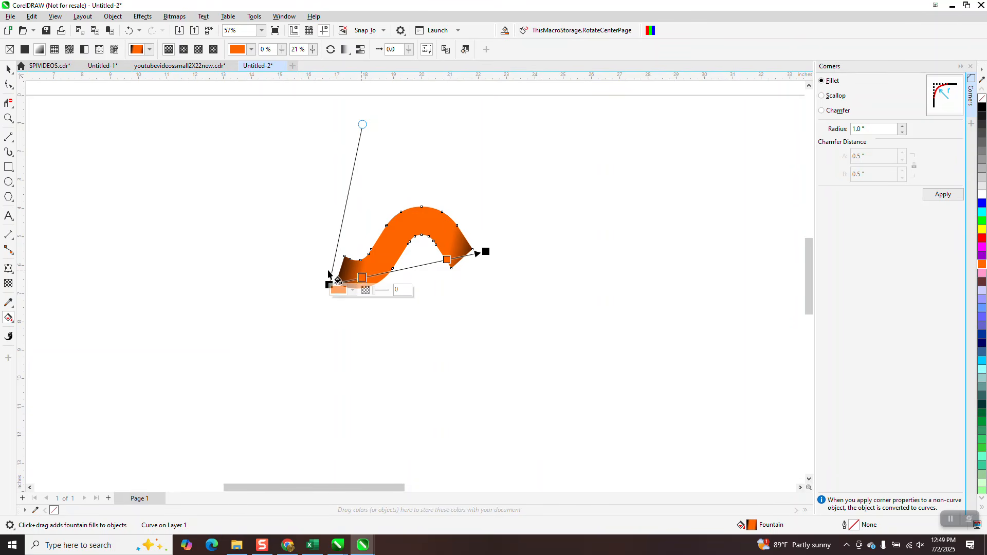
- Create a copy of the shaded segment rotated 15 degrees around the page centre
{"action": "left_click", "coordinate": [10, 72]}
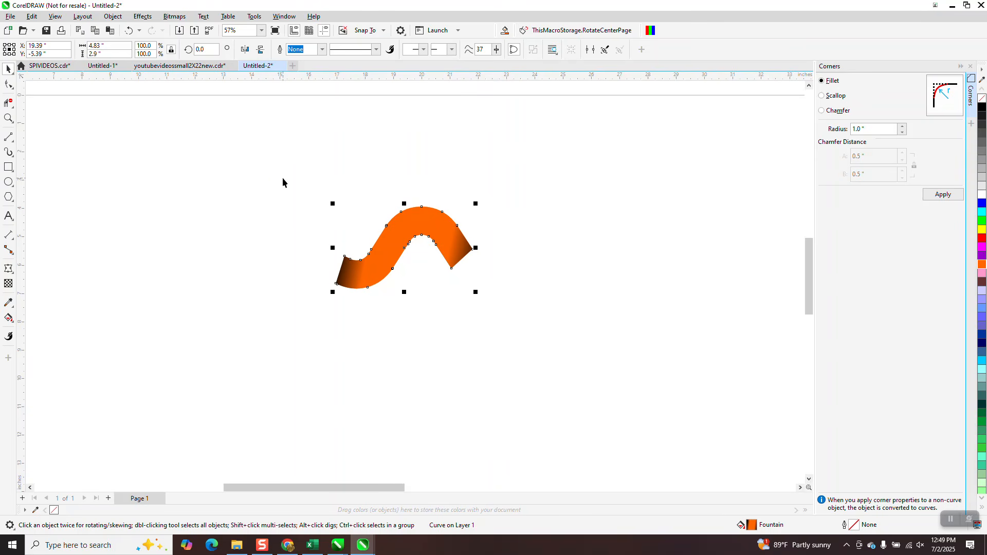
{"action": "left_click", "coordinate": [202, 50]}
{"action": "type", "text": "15"}
{"action": "key", "text": "Return"}
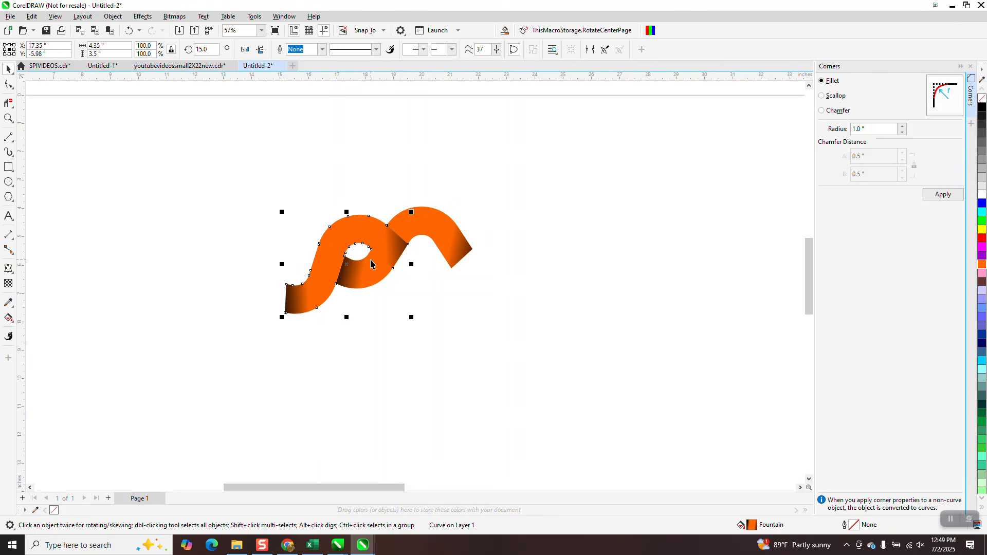
- Give both segments unfilled black hairline outlines, then Smart Fill the rotated segment orange up to where it meets the other one
{"action": "left_click_drag", "start_coordinate": [231, 179], "coordinate": [342, 289]}
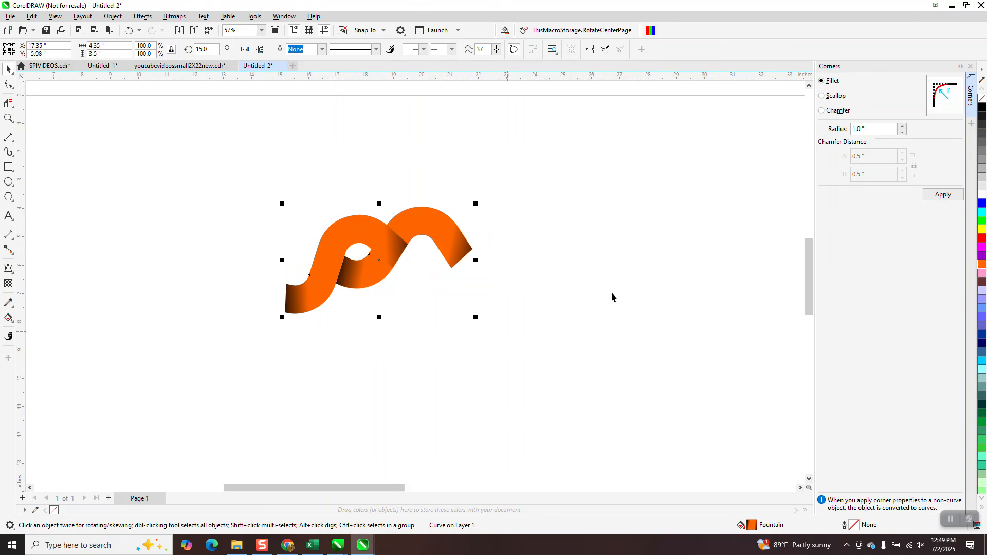
{"action": "left_click", "coordinate": [983, 102]}
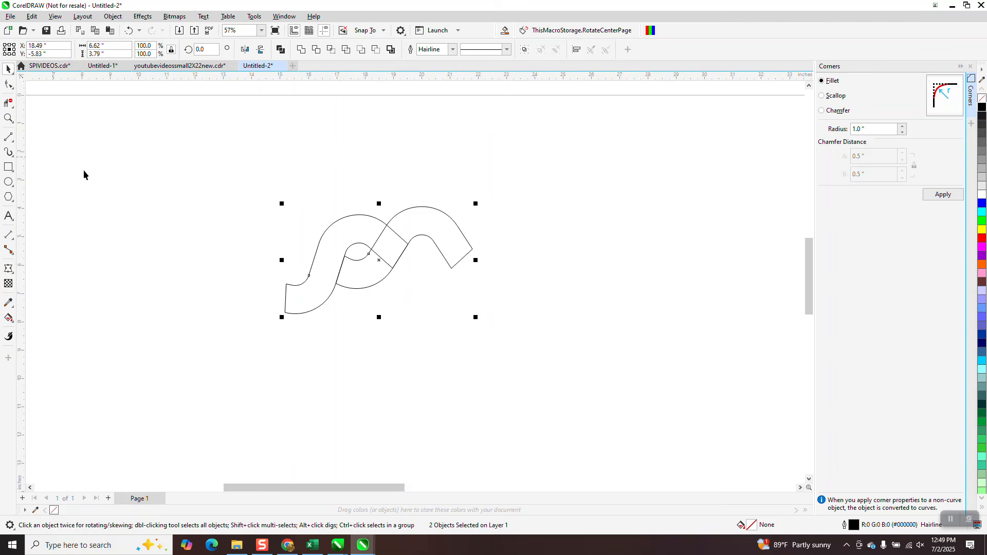
{"action": "left_click", "coordinate": [8, 317]}
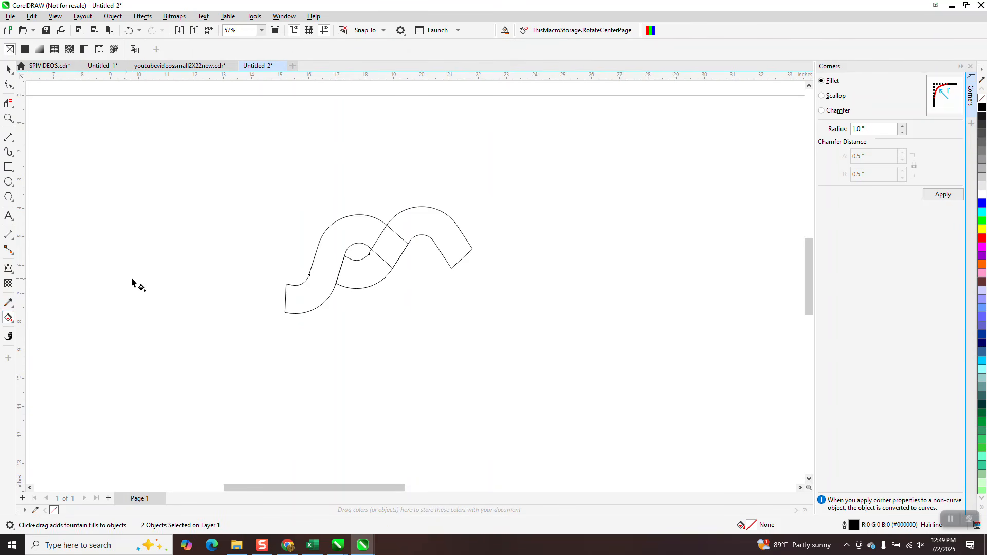
{"action": "left_click", "coordinate": [11, 319]}
{"action": "left_click", "coordinate": [41, 331]}
{"action": "left_click", "coordinate": [321, 284]}
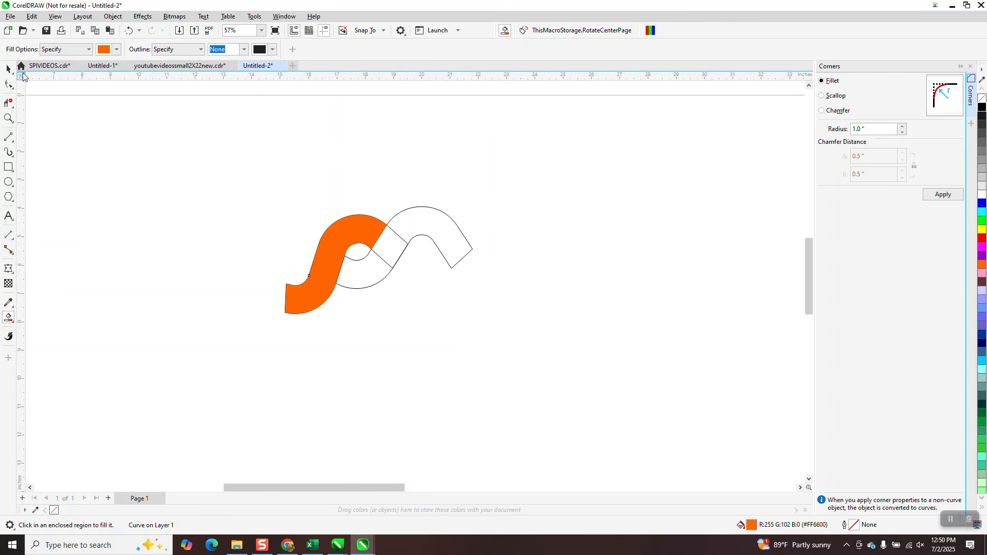
- Delete the two leftover outlined segments, keeping only the trimmed orange piece
{"action": "left_click", "coordinate": [8, 69]}
{"action": "left_click", "coordinate": [438, 242]}
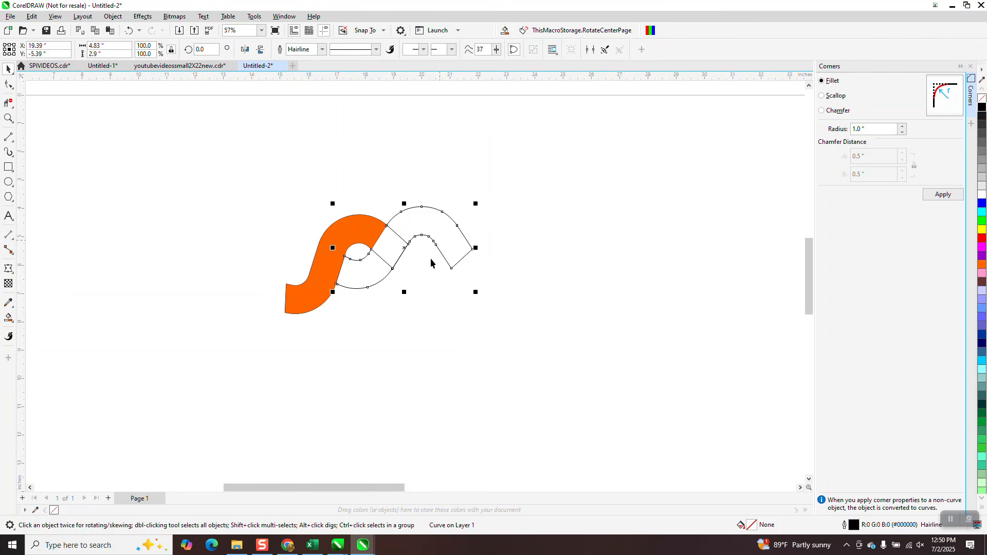
{"action": "key", "text": "Delete"}
{"action": "left_click", "coordinate": [396, 257]}
{"action": "key", "text": "Delete"}
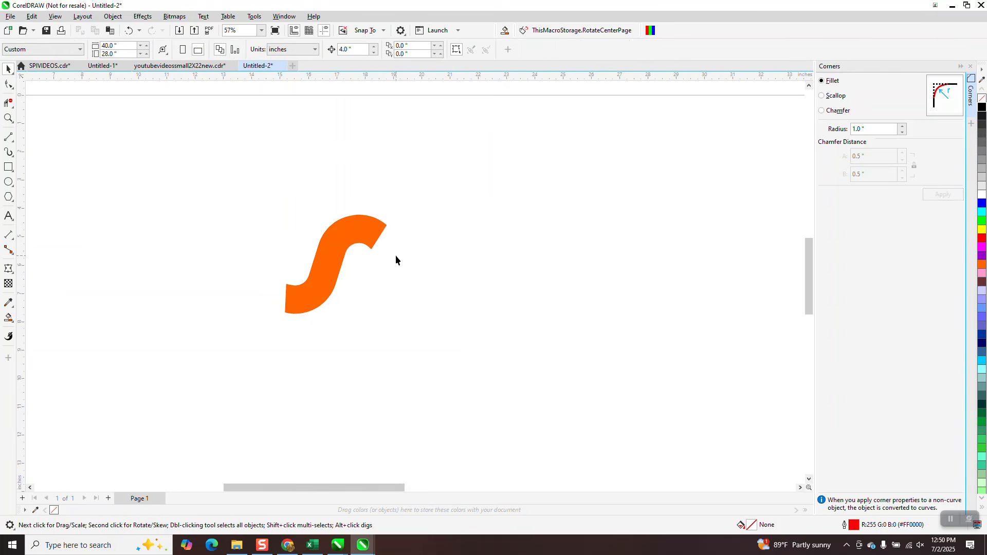
- Apply a linear fountain fill to the trimmed piece, from orange at its upper end to black at its lower end
{"action": "left_click", "coordinate": [356, 235]}
{"action": "left_click", "coordinate": [8, 318]}
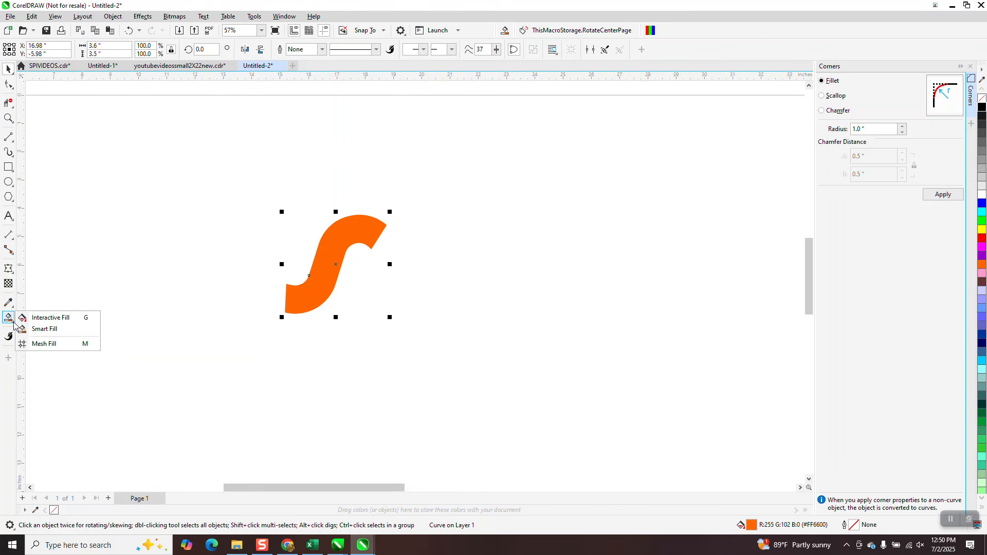
{"action": "left_click", "coordinate": [44, 317]}
{"action": "left_click_drag", "start_coordinate": [378, 226], "coordinate": [284, 322]}
{"action": "left_click_drag", "start_coordinate": [981, 108], "coordinate": [283, 322]}
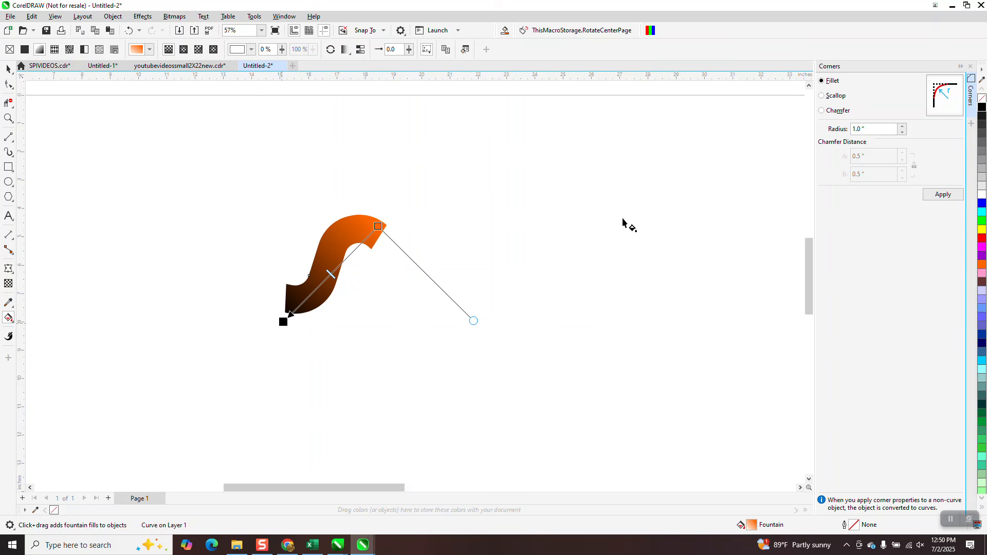
- Make the gradient's upper end black and add an orange stop just inside each end
{"action": "left_click_drag", "start_coordinate": [623, 192], "coordinate": [379, 226]}
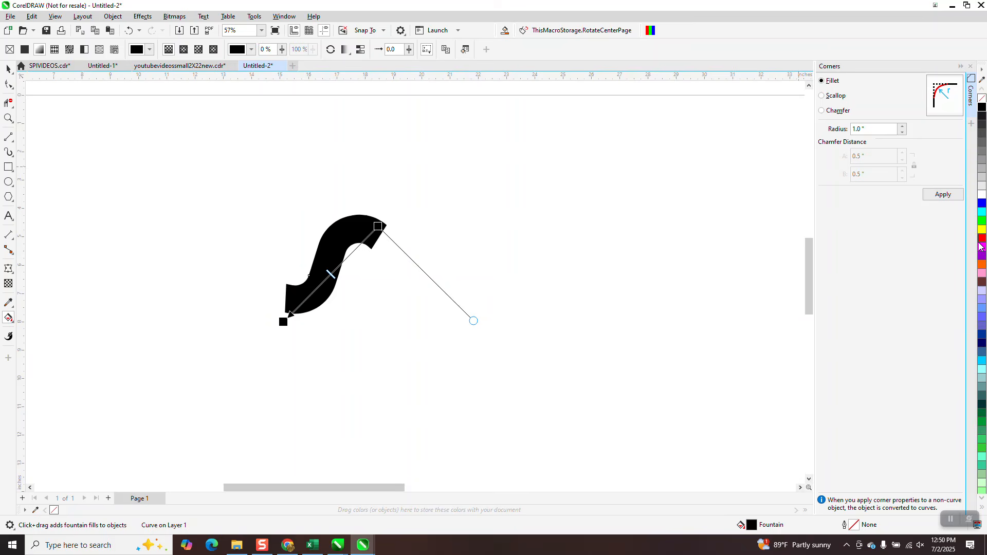
{"action": "left_click_drag", "start_coordinate": [981, 268], "coordinate": [366, 238]}
{"action": "left_click_drag", "start_coordinate": [978, 267], "coordinate": [307, 298]}
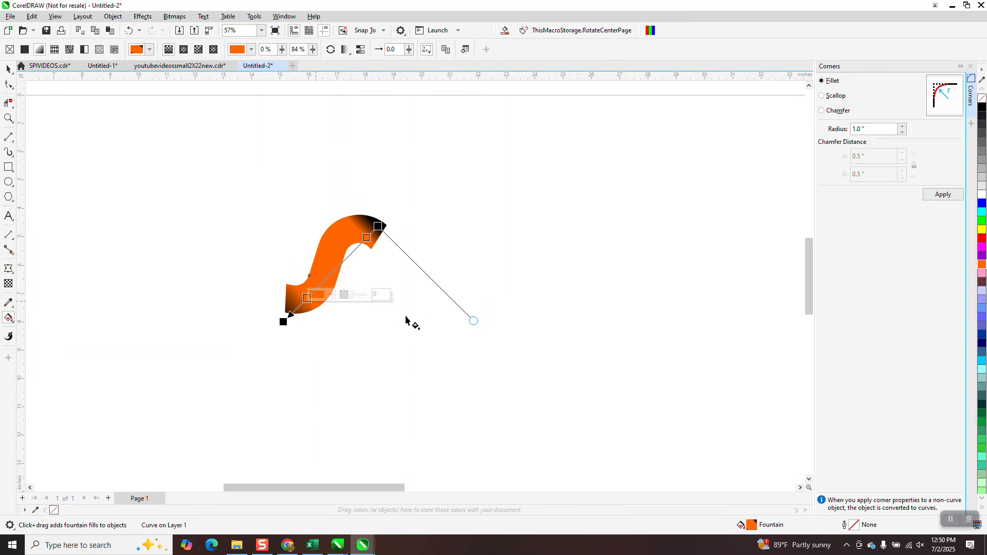
- Skew the gradient toward vertical bands, extend its black upper end past the piece, and shift the upper orange stop inward
{"action": "mouse_move", "coordinate": [474, 322]}
{"action": "left_mouse_down"}
{"action": "mouse_move", "coordinate": [427, 360]}
{"action": "mouse_move", "coordinate": [367, 383]}
{"action": "left_mouse_up"}
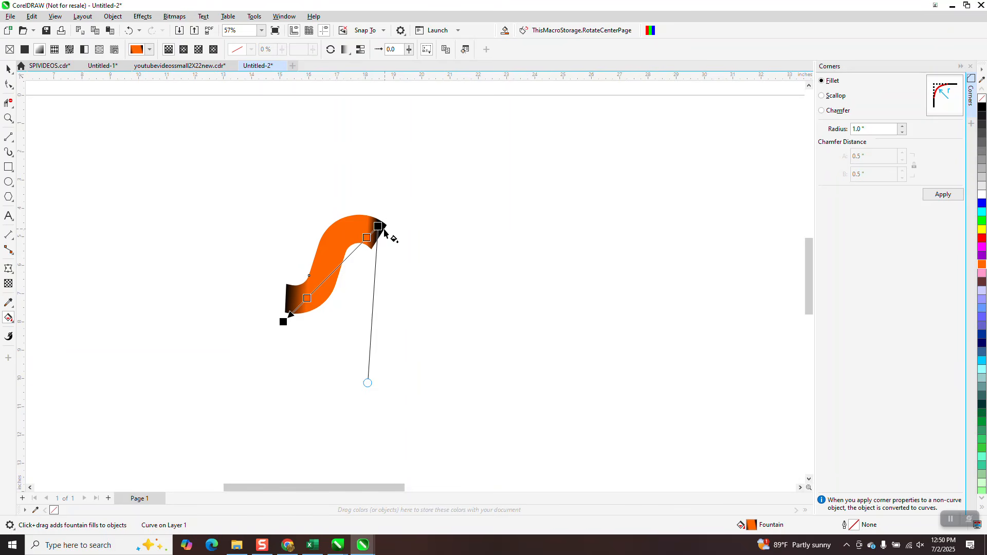
{"action": "left_click_drag", "start_coordinate": [379, 227], "coordinate": [393, 216]}
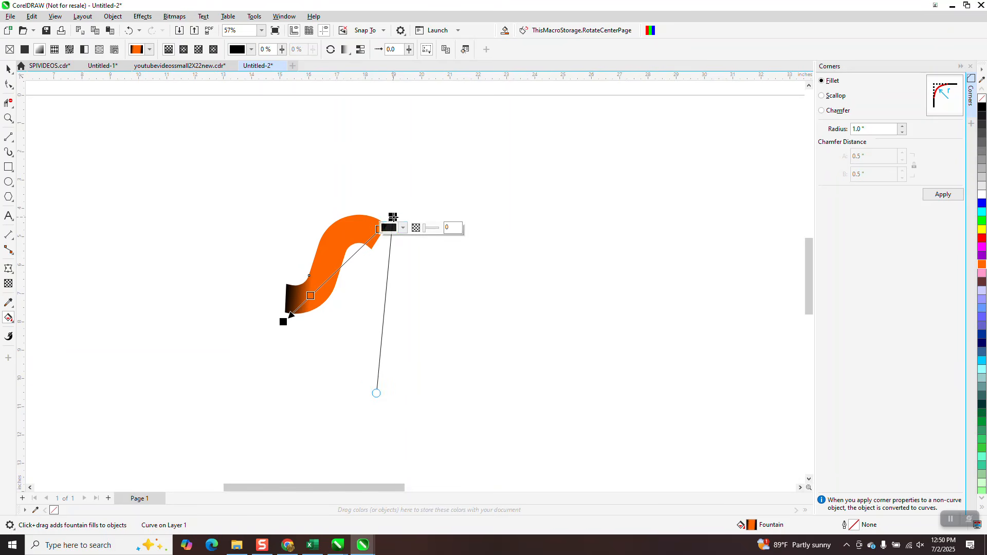
{"action": "double_click", "coordinate": [369, 239]}
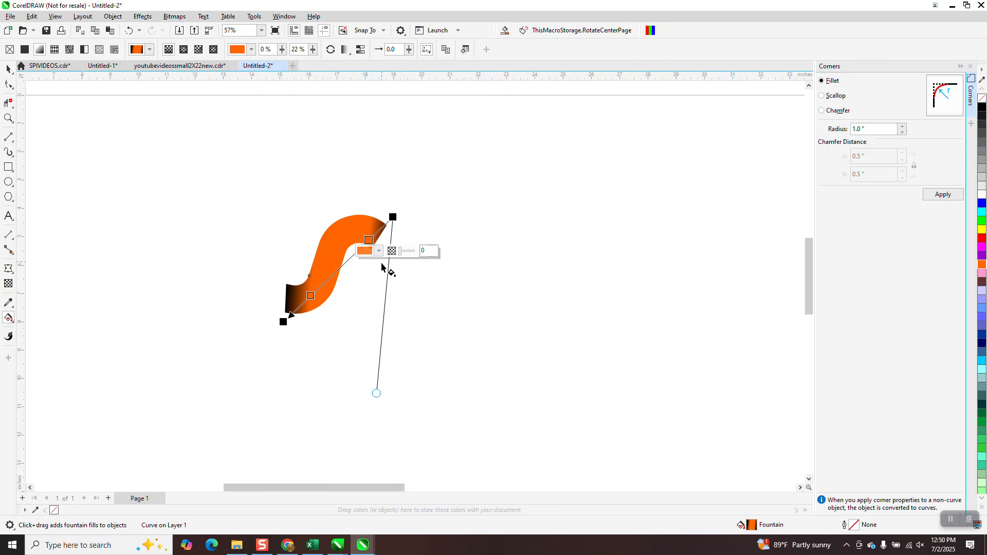
{"action": "left_click_drag", "start_coordinate": [393, 217], "coordinate": [385, 207]}
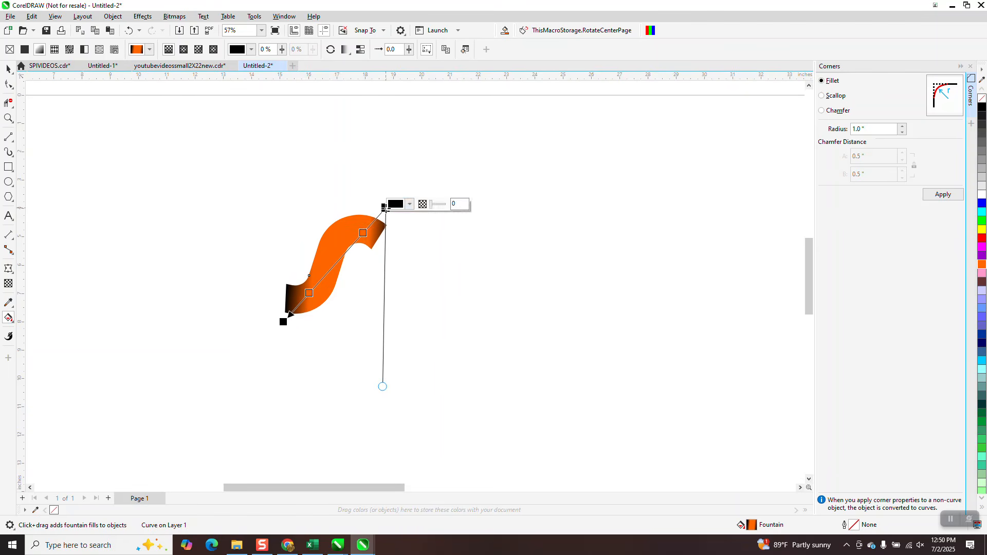
- Create a copy of the trimmed, shaded piece rotated 15 degrees around the page centre
{"action": "left_click", "coordinate": [11, 71]}
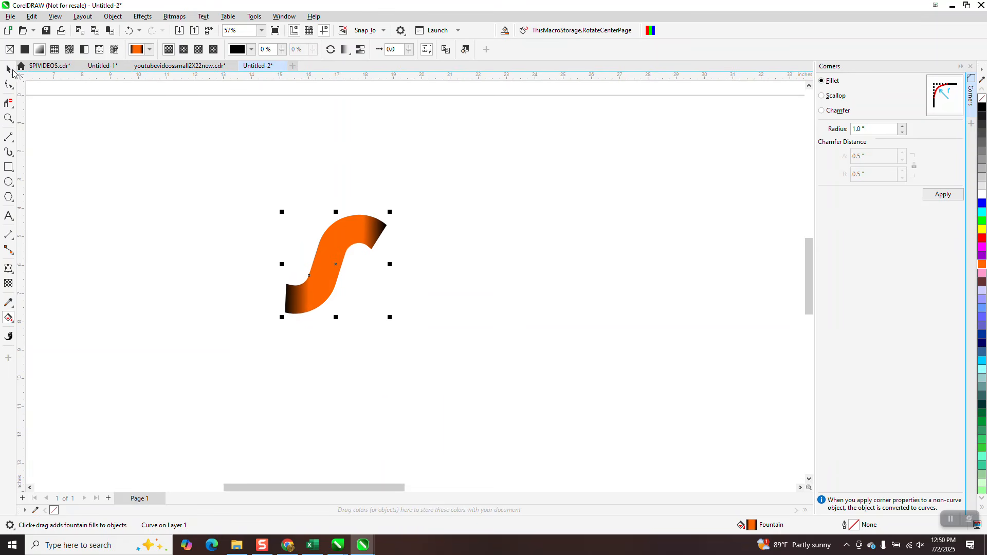
{"action": "left_click_drag", "start_coordinate": [249, 183], "coordinate": [488, 369]}
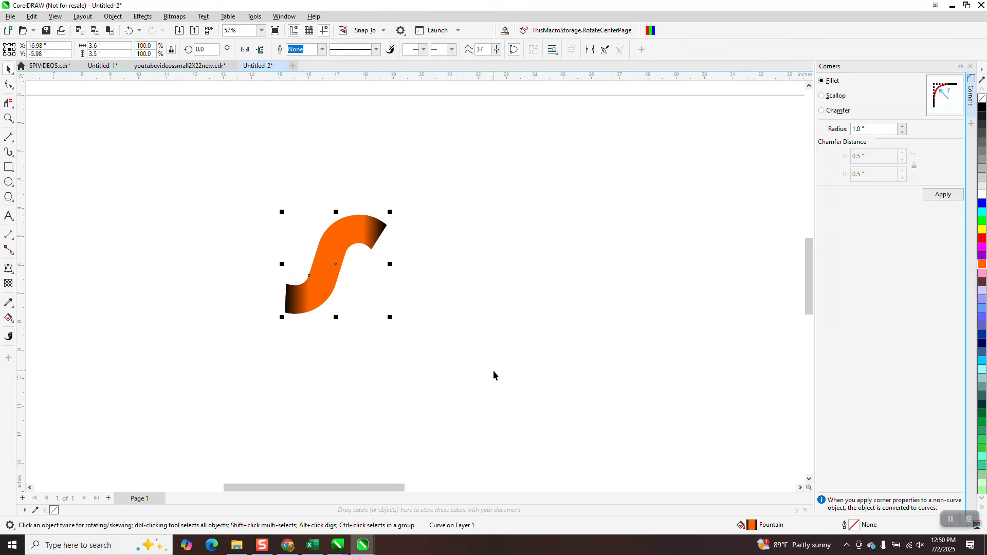
{"action": "left_click", "coordinate": [218, 50]}
{"action": "type", "text": "15"}
{"action": "key", "text": "Return"}
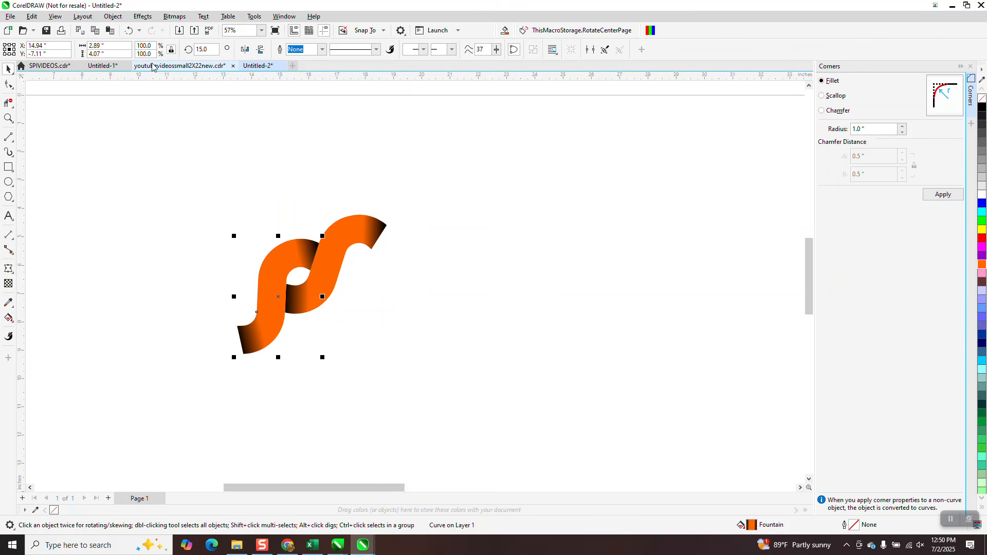
- Recolour both inner orange stops of the rotated copy's fountain fill to cyan, keeping its black ends
{"action": "left_click", "coordinate": [13, 323]}
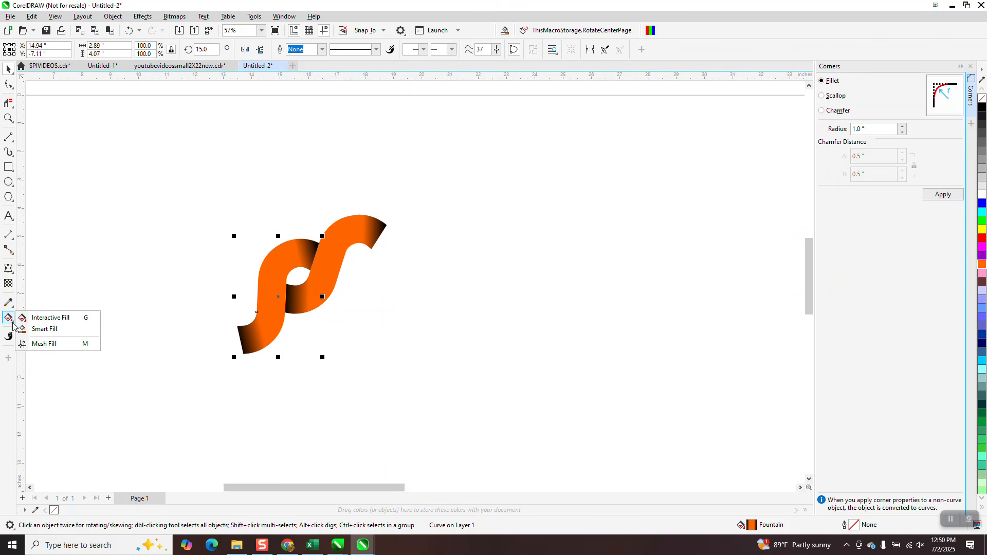
{"action": "left_click", "coordinate": [50, 317]}
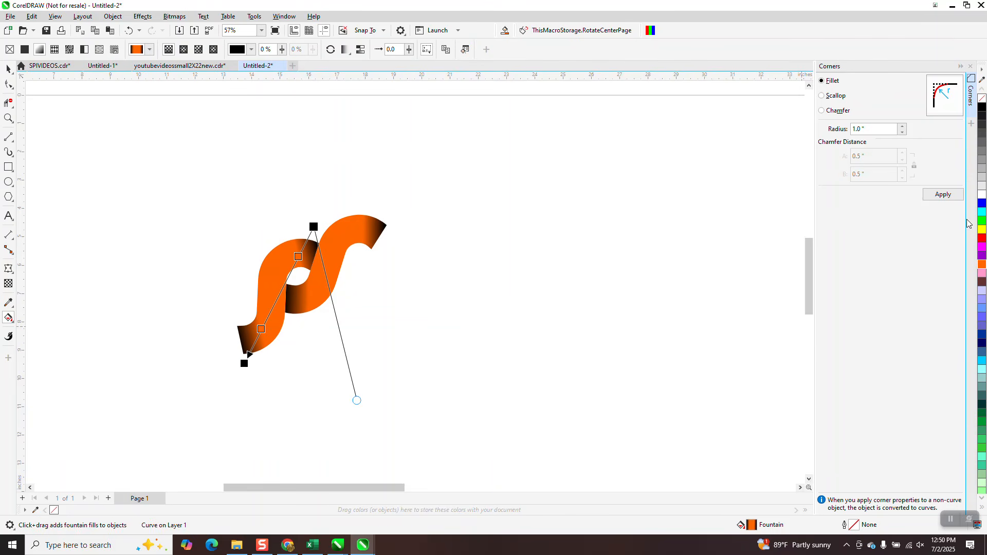
{"action": "left_click_drag", "start_coordinate": [982, 211], "coordinate": [307, 261]}
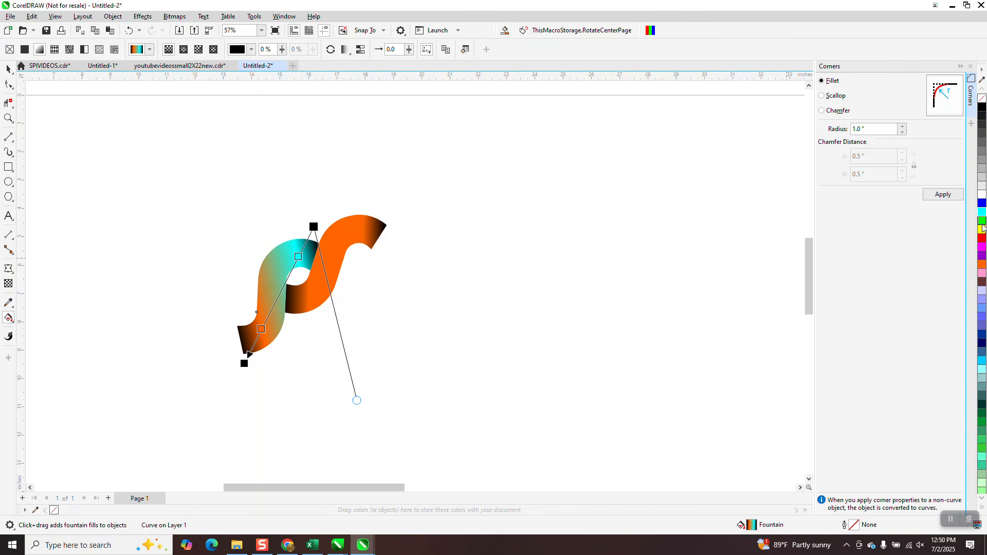
{"action": "left_click", "coordinate": [982, 221]}
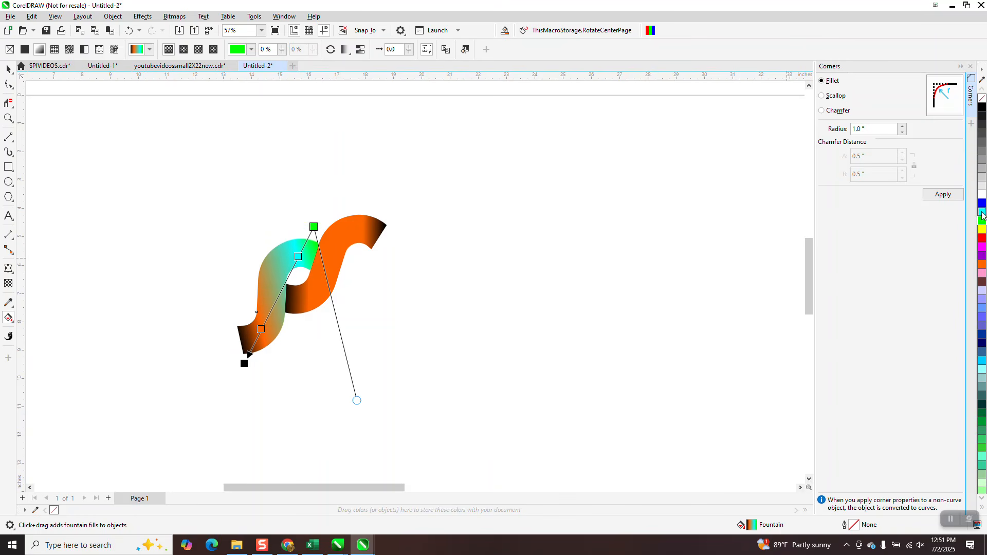
{"action": "left_click", "coordinate": [128, 30]}
{"action": "left_click_drag", "start_coordinate": [982, 212], "coordinate": [261, 331]}
{"action": "left_click", "coordinate": [8, 68]}
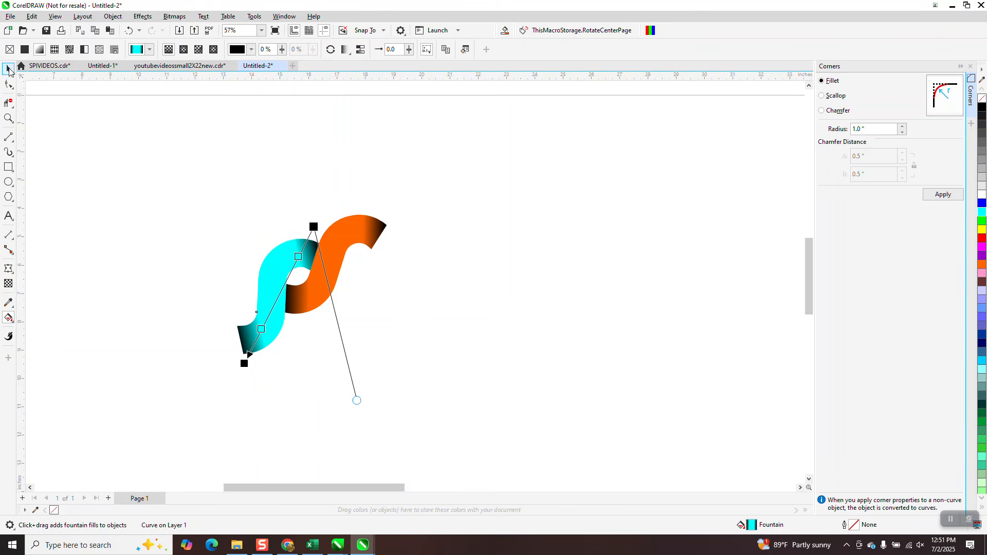
- Group the orange strand piece with the cyan strand piece
{"action": "scroll", "coordinate": [293, 181], "scroll_direction": "down", "scroll_amount": 2}
{"action": "left_click_drag", "start_coordinate": [207, 194], "coordinate": [446, 329]}
{"action": "key", "text": "ctrl+g"}
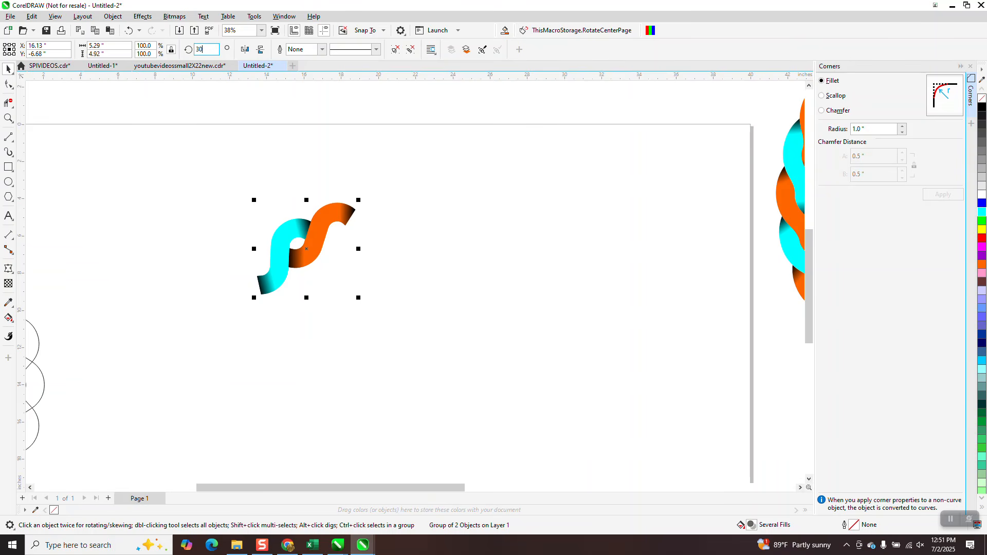
- Create repeated copies of the two-strand group rotated in 30-degree increments around the page centre to complete the ring
{"action": "type", "text": "30"}
{"action": "key", "text": "Return"}
{"action": "key", "text": "Return"}
{"action": "key", "text": "Return"}
{"action": "key", "text": "Return"}
{"action": "key", "text": "Return"}
{"action": "key", "text": "Return"}
{"action": "key", "text": "Return"}
{"action": "key", "text": "Return"}
{"action": "key", "text": "Return"}
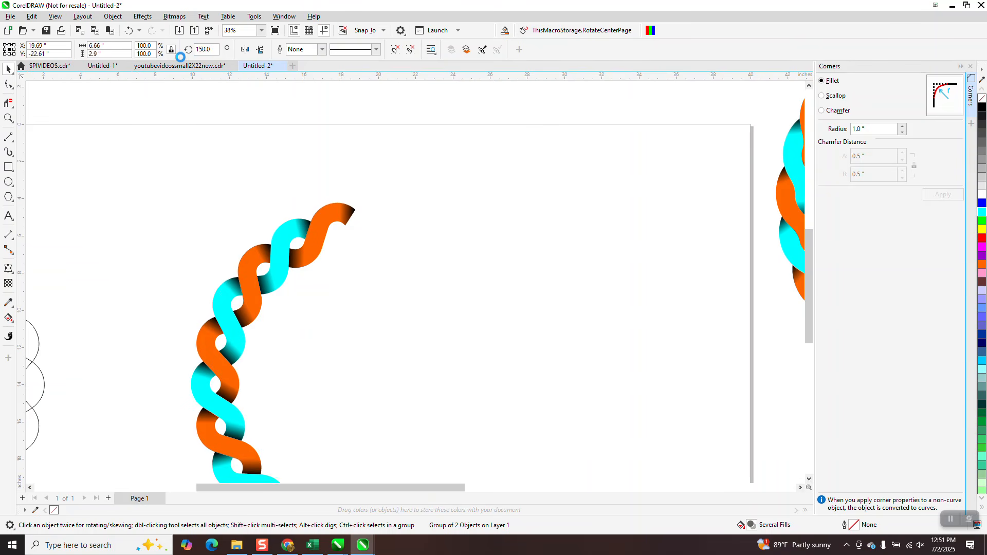
{"action": "key", "text": "Return"}
{"action": "key", "text": "Return"}
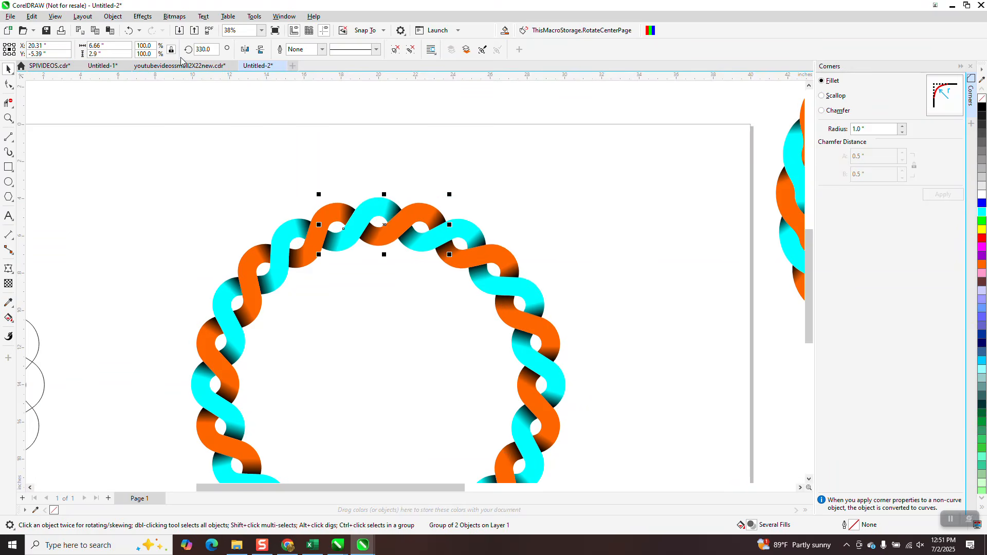
- Examine the strand overlaps and gaps of the new ring and compare them with the tighter rope ring beside the page
{"action": "scroll", "coordinate": [353, 99], "scroll_direction": "down", "scroll_amount": 1}
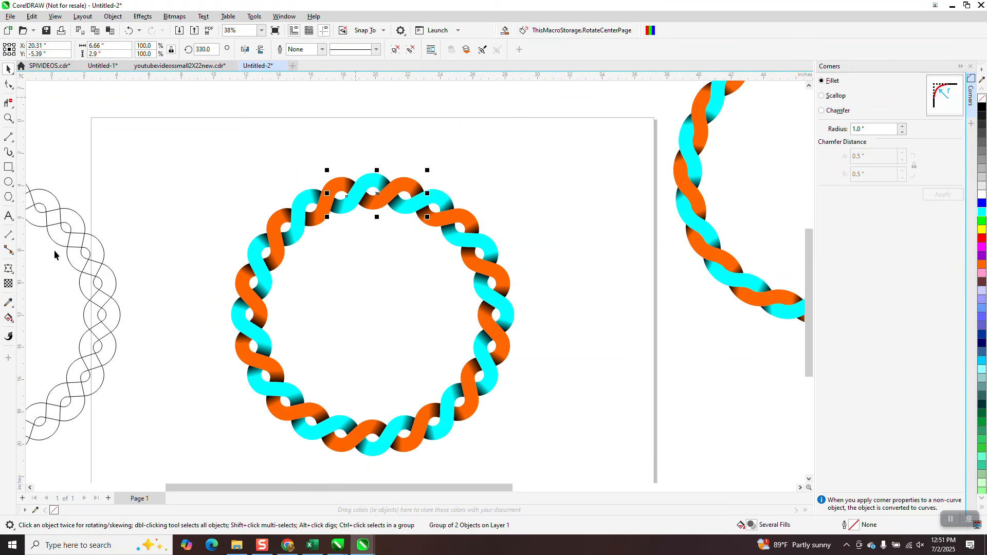
{"action": "left_click", "coordinate": [8, 119]}
{"action": "right_click", "coordinate": [440, 364]}
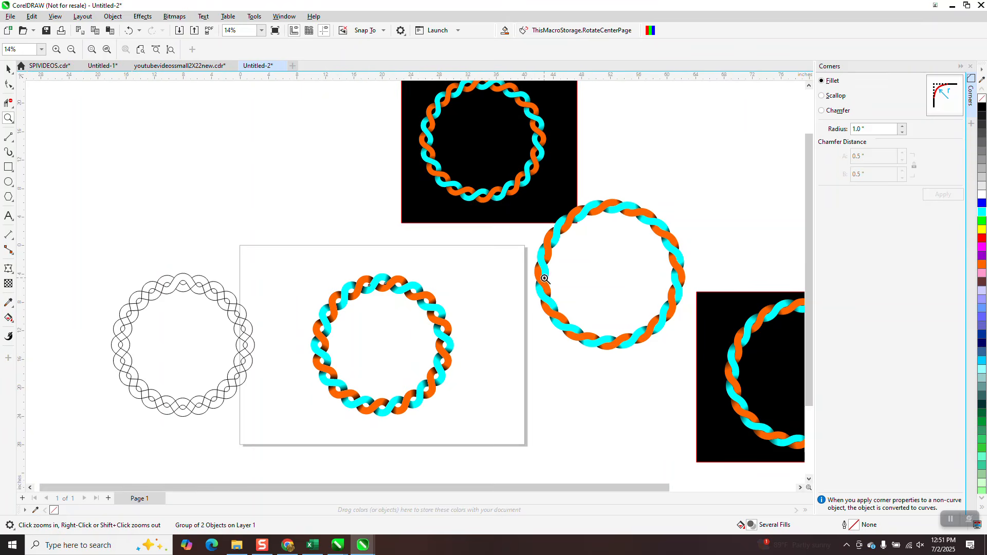
{"action": "left_click_drag", "start_coordinate": [522, 248], "coordinate": [571, 296]}
{"action": "scroll", "coordinate": [502, 293], "scroll_direction": "down", "scroll_amount": 1}
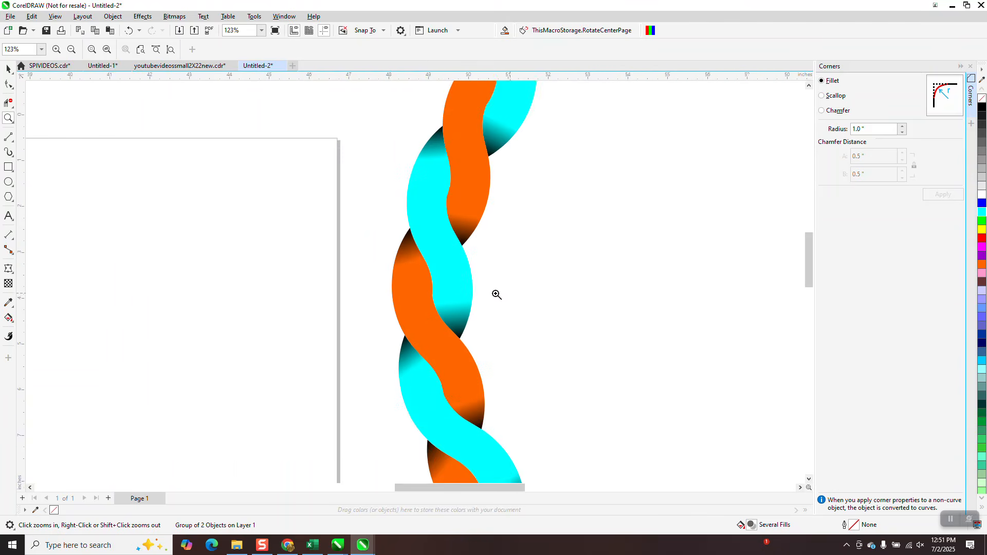
{"action": "scroll", "coordinate": [385, 326], "scroll_direction": "down", "scroll_amount": 2}
{"action": "scroll", "coordinate": [388, 322], "scroll_direction": "down", "scroll_amount": 1}
{"action": "scroll", "coordinate": [388, 321], "scroll_direction": "down", "scroll_amount": 1}
{"action": "scroll", "coordinate": [394, 319], "scroll_direction": "down", "scroll_amount": 1}
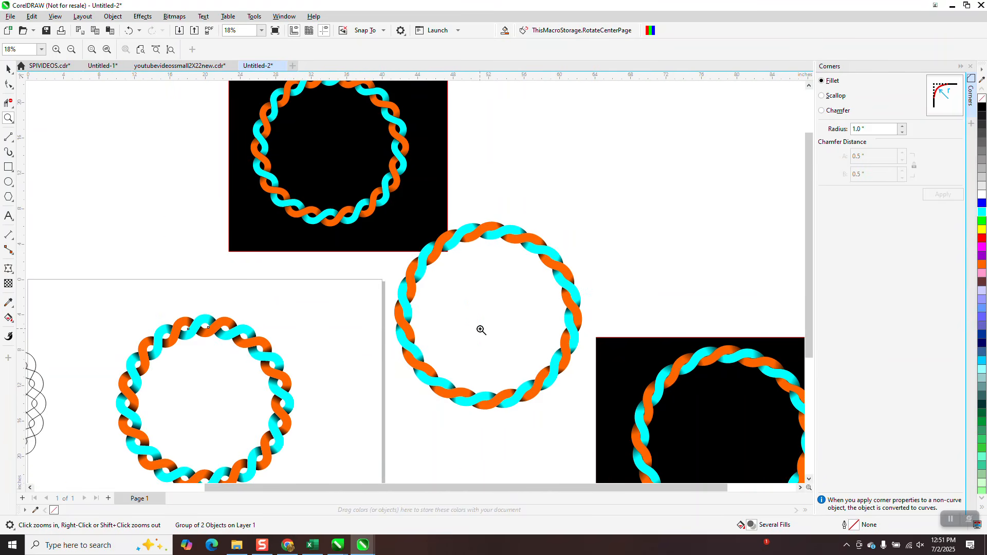
{"action": "left_click_drag", "start_coordinate": [173, 303], "coordinate": [274, 361]}
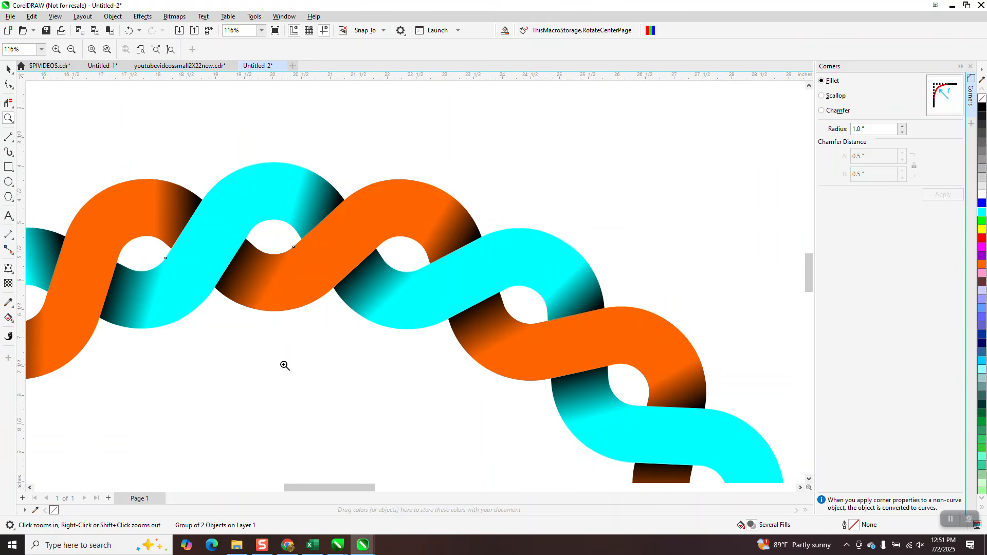
{"action": "scroll", "coordinate": [339, 311], "scroll_direction": "down", "scroll_amount": 4}
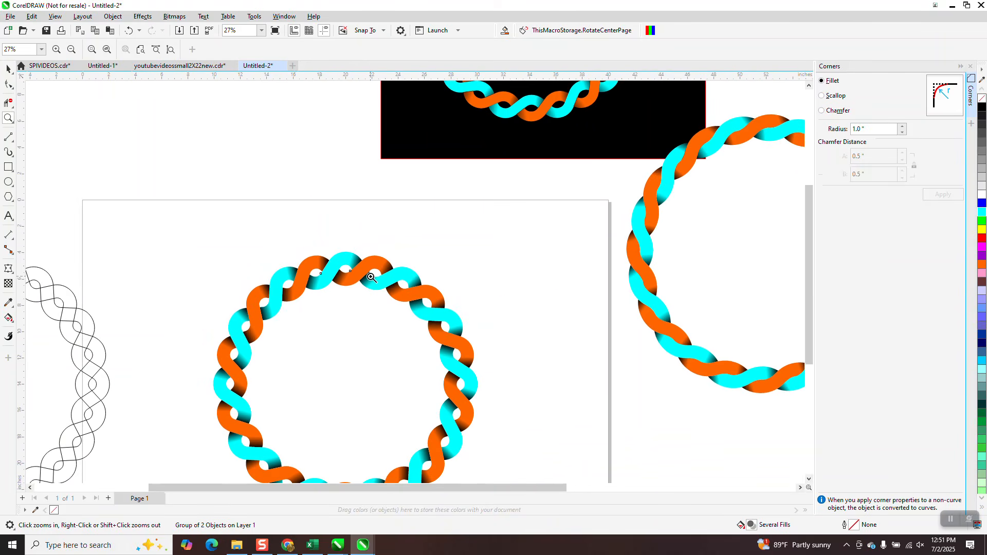
{"action": "scroll", "coordinate": [370, 303], "scroll_direction": "down", "scroll_amount": 1}
- Move the black rectangle from the ring above the page to behind the new rope ring and inspect the shaded overlaps
{"action": "left_click", "coordinate": [8, 67]}
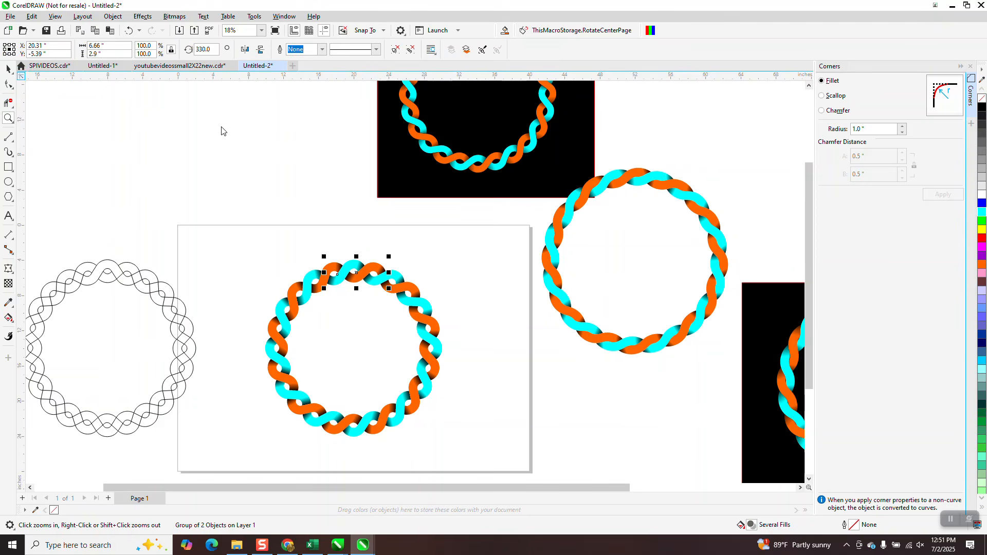
{"action": "left_click_drag", "start_coordinate": [447, 183], "coordinate": [322, 436]}
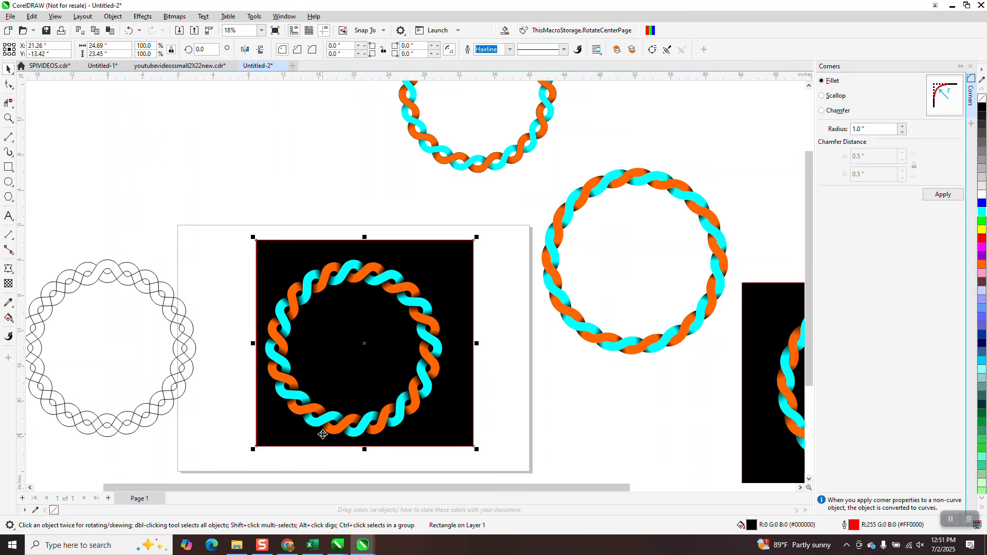
{"action": "left_click", "coordinate": [9, 118]}
{"action": "left_click_drag", "start_coordinate": [277, 220], "coordinate": [375, 297]}
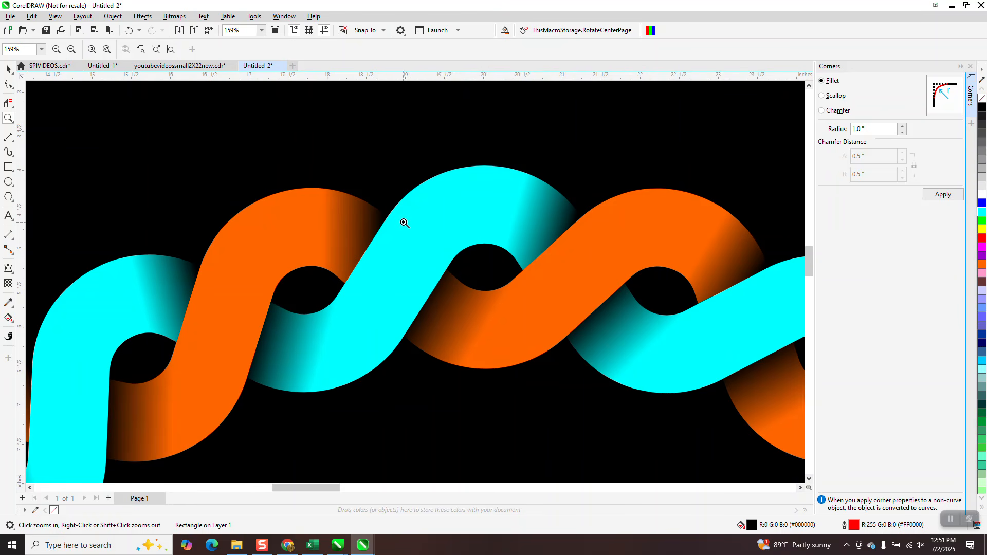
{"action": "scroll", "coordinate": [393, 258], "scroll_direction": "down", "scroll_amount": 2}
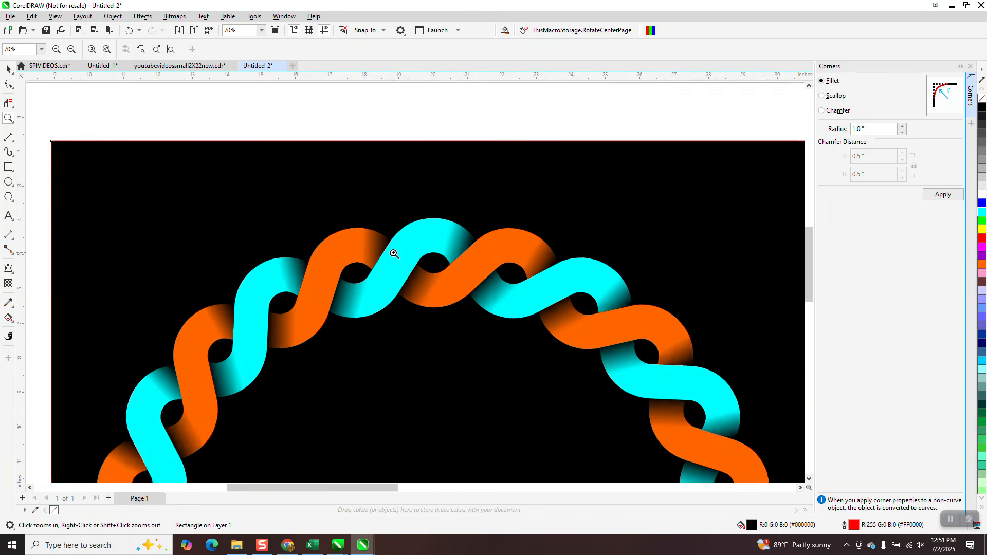